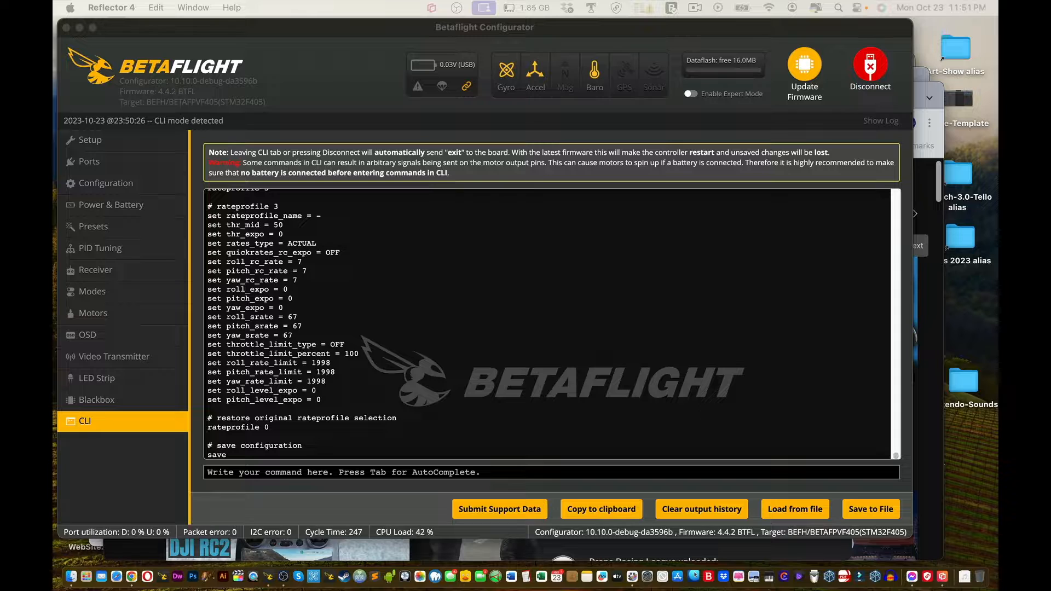
Save the CLI dump output to the Desktop as Operation-Brian.txt.
click(883, 514)
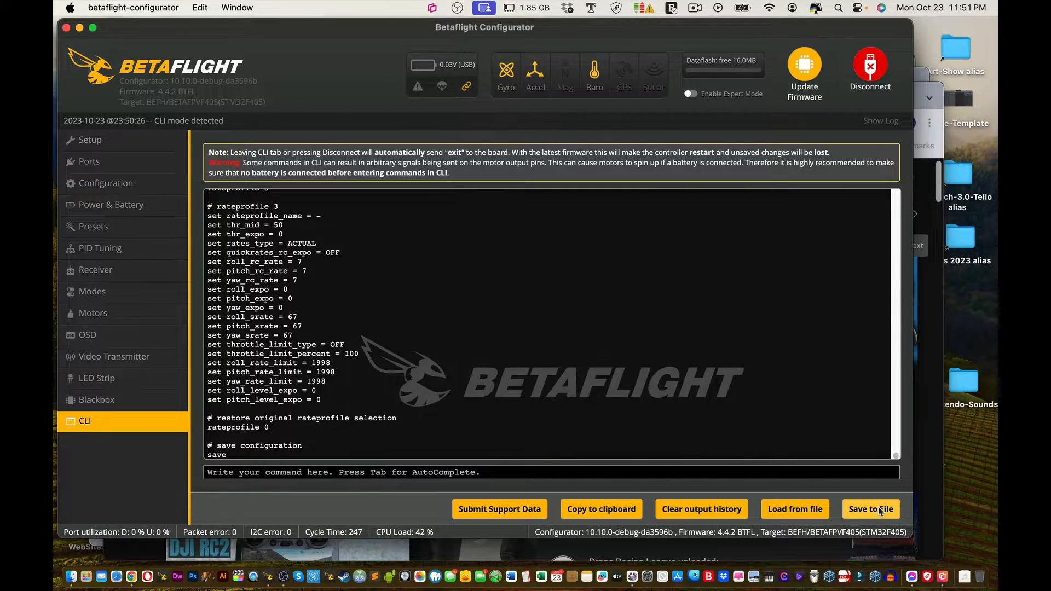
click(881, 510)
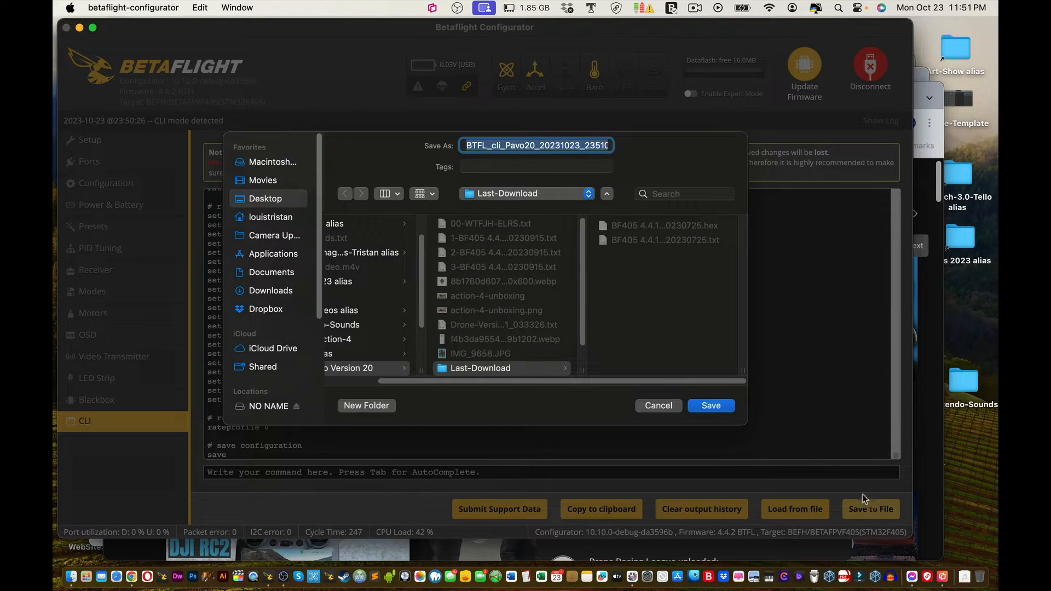
click(938, 414)
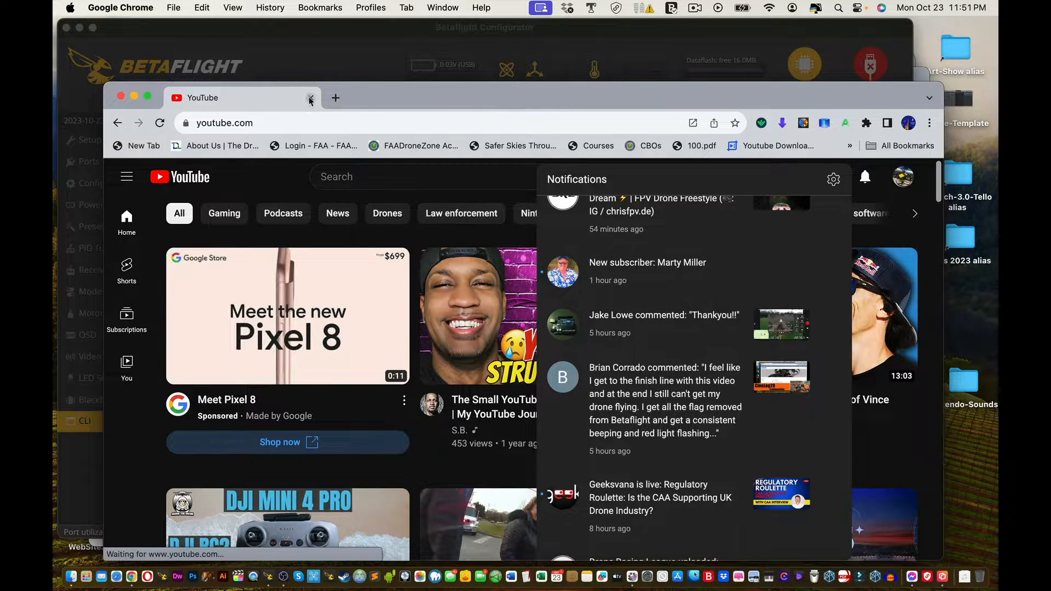
drag(371, 104, 403, 248)
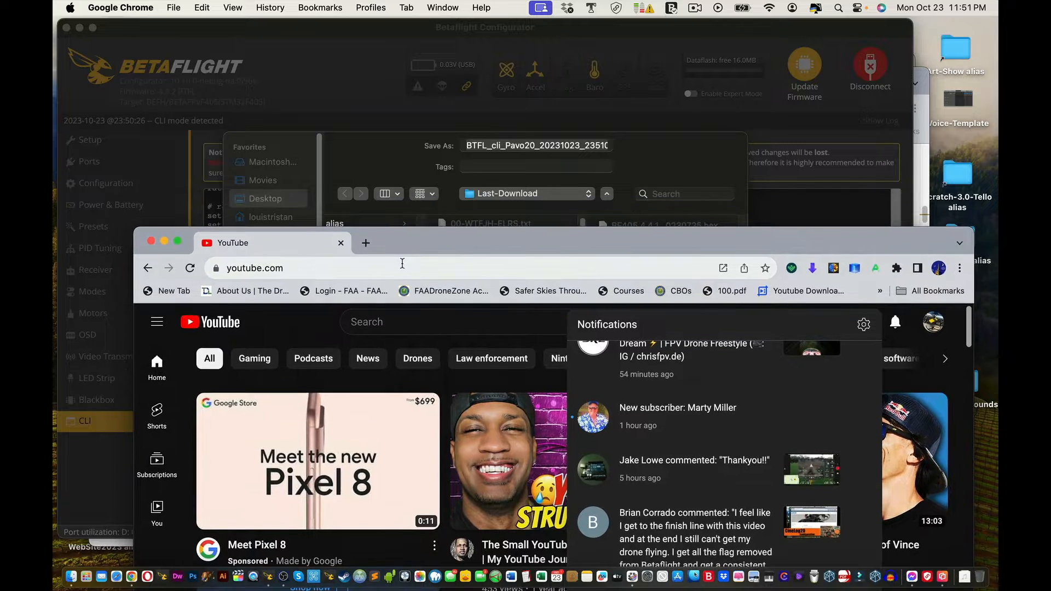
click(416, 156)
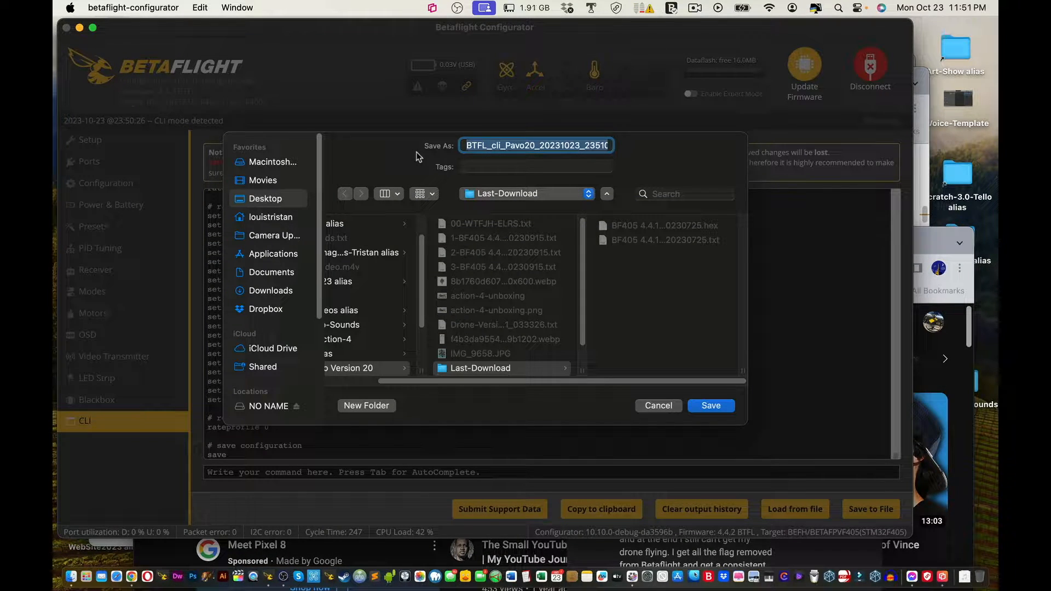
text(Opera)
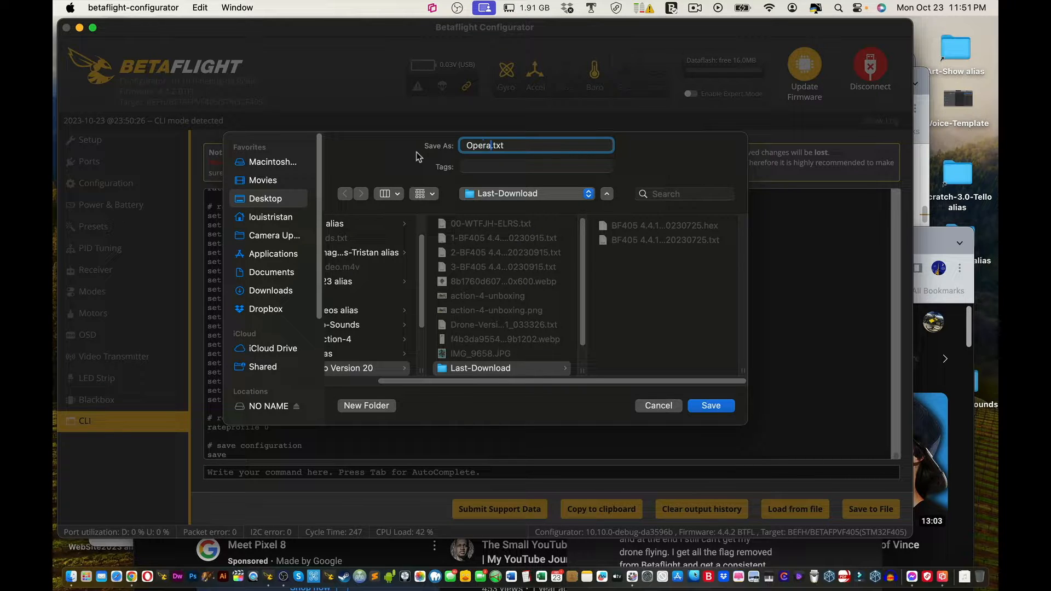
text(tion-Brian)
click(275, 200)
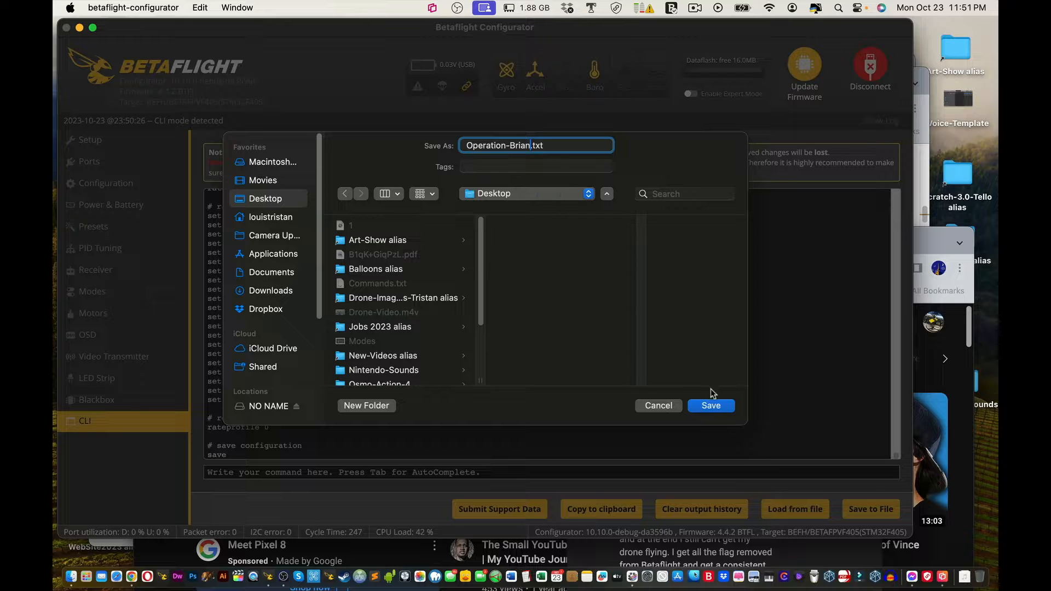
click(711, 405)
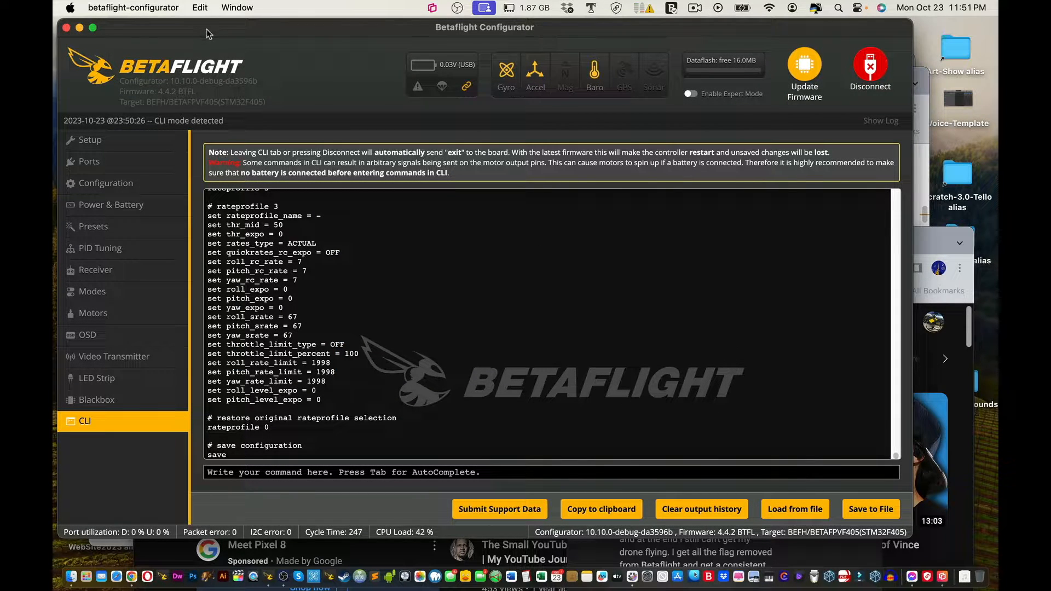
Minimize the YouTube browser windows and move the Betaflight window aside to uncover the saved text file on the desktop.
drag(206, 28, 243, 94)
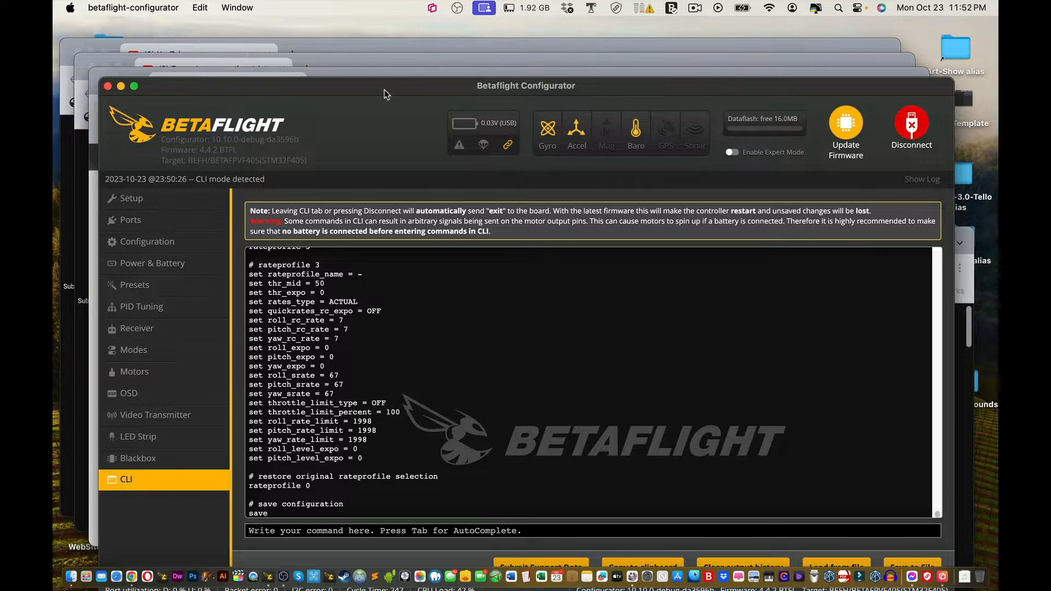
drag(384, 89, 469, 163)
click(120, 81)
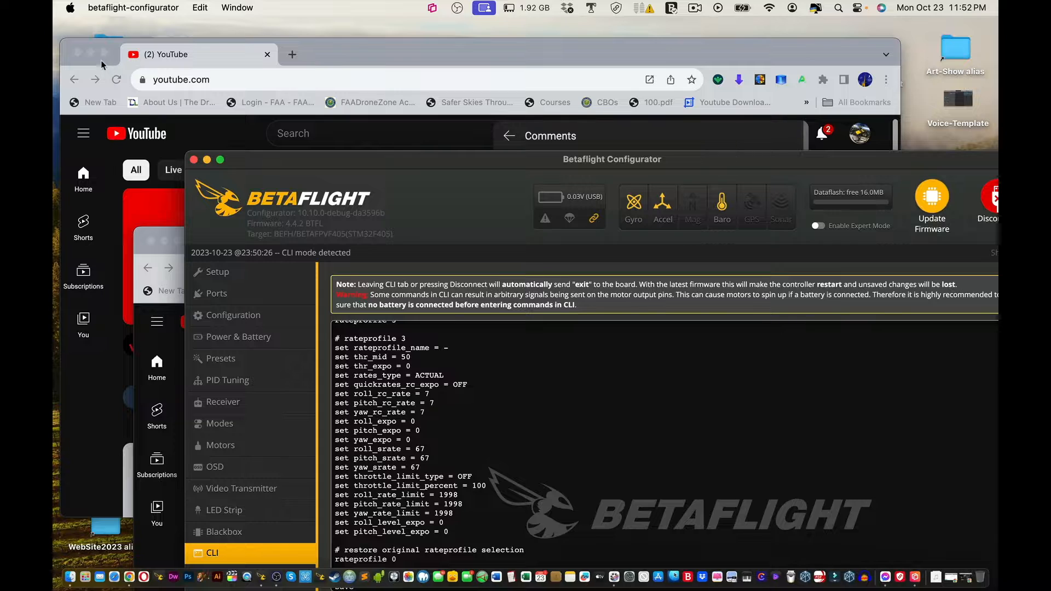
click(90, 53)
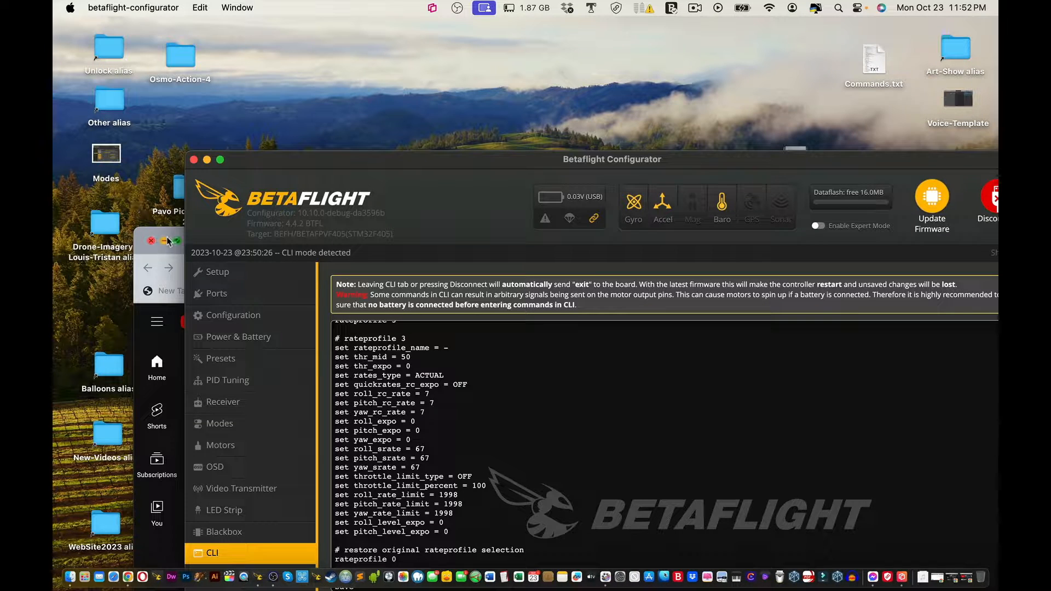
click(164, 241)
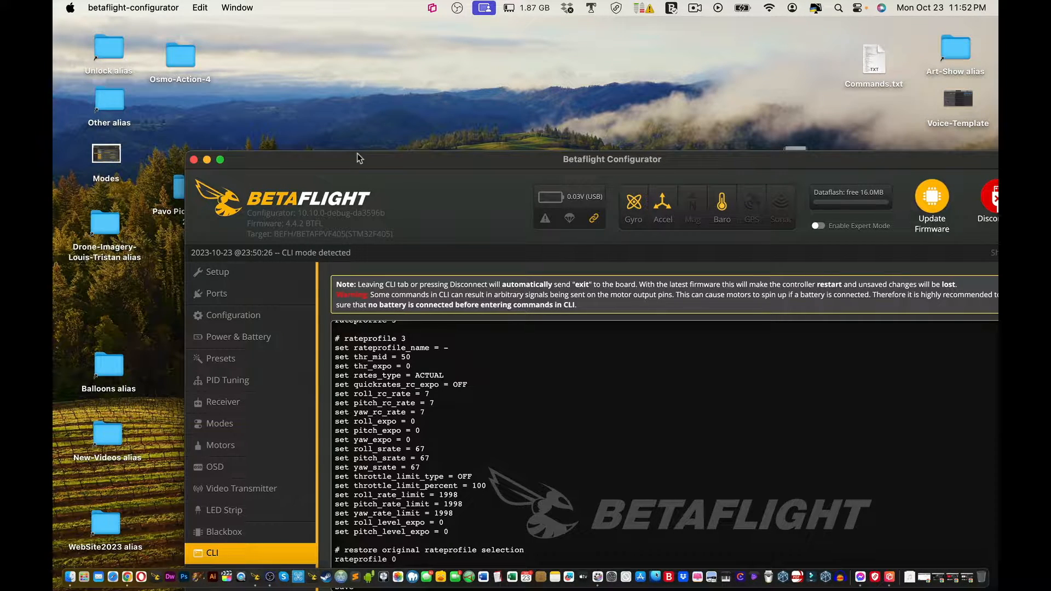
drag(360, 159, 211, 76)
drag(542, 81, 252, 52)
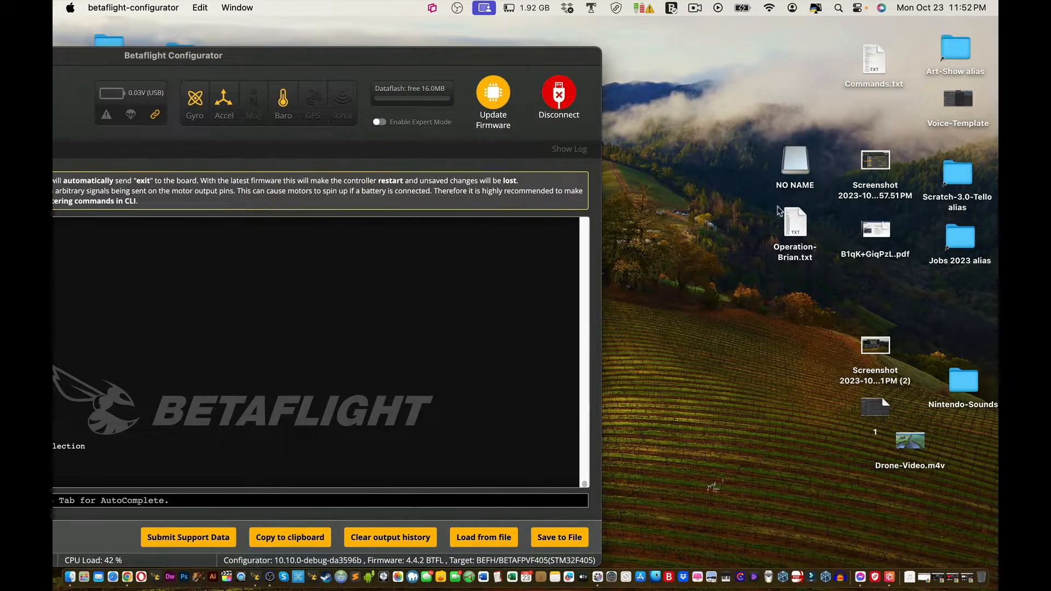
Open Operation-Brian.txt from the desktop, copy its entire contents, and close the file.
click(791, 225)
double_click(791, 225)
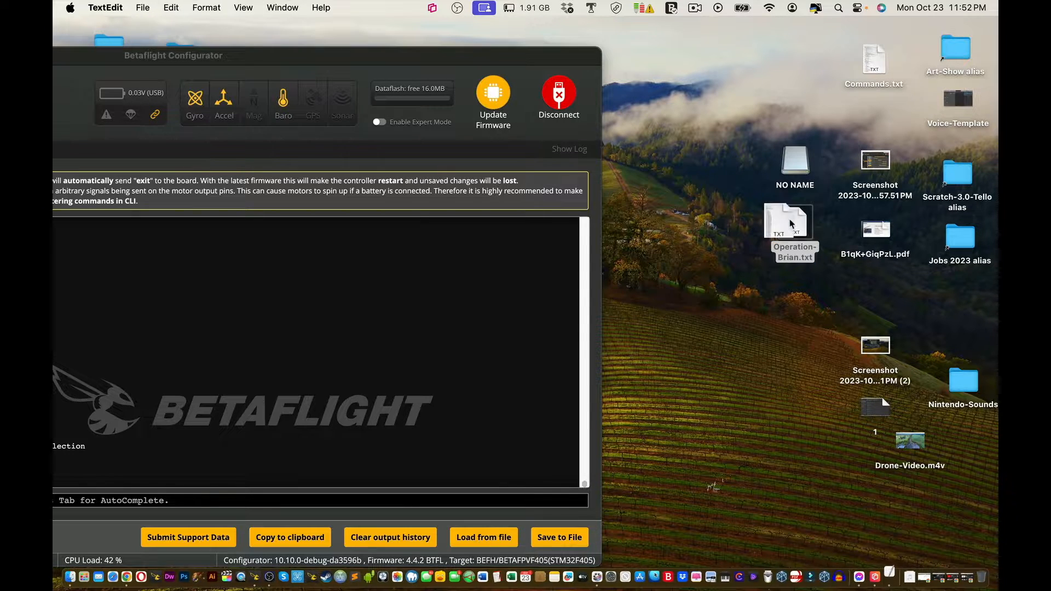
click(435, 188)
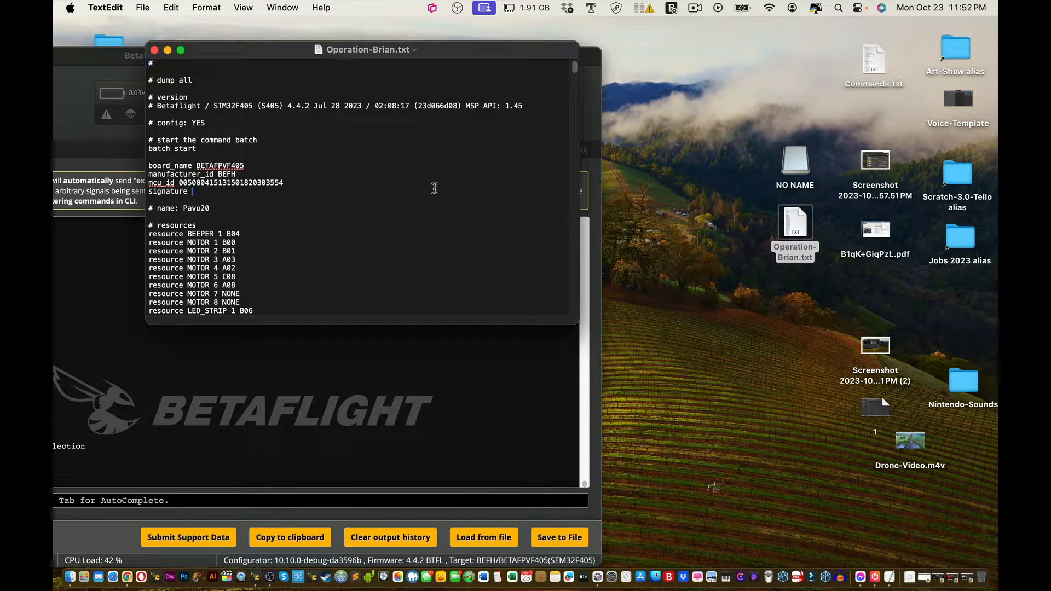
click(231, 65)
click(151, 7)
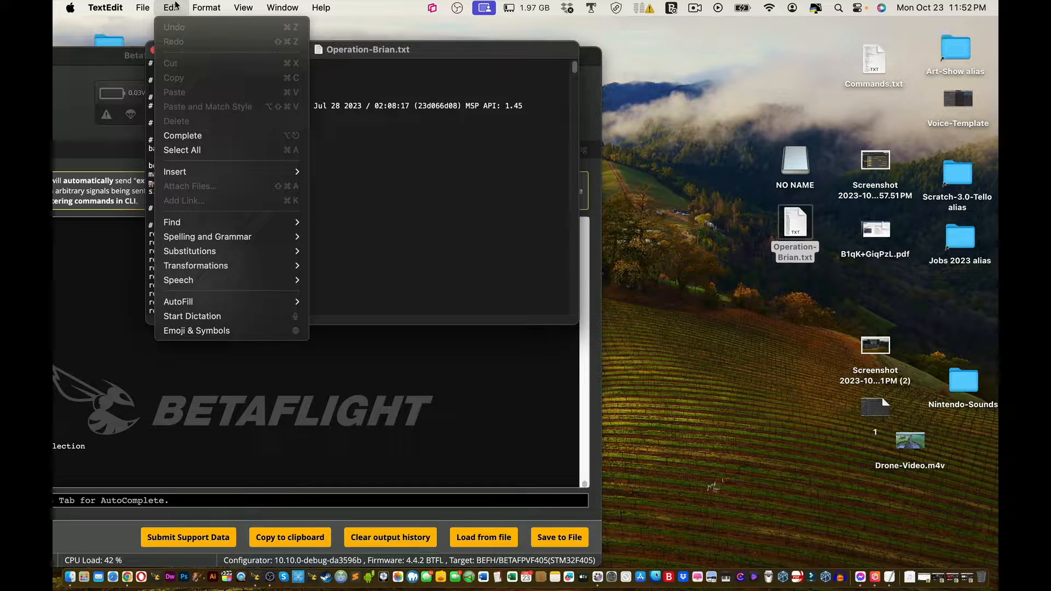
click(175, 7)
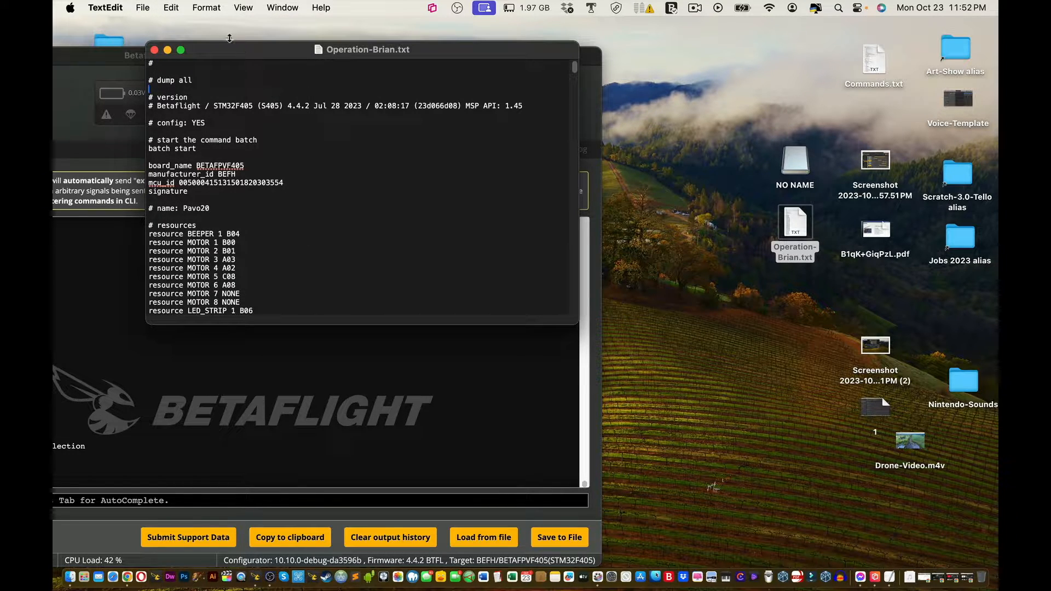
click(170, 6)
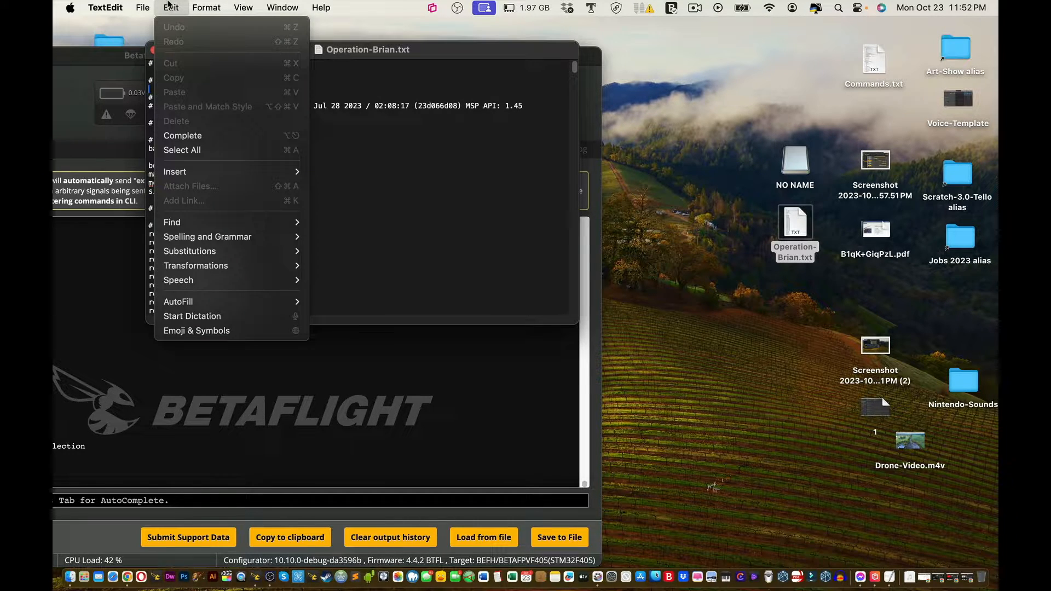
click(206, 151)
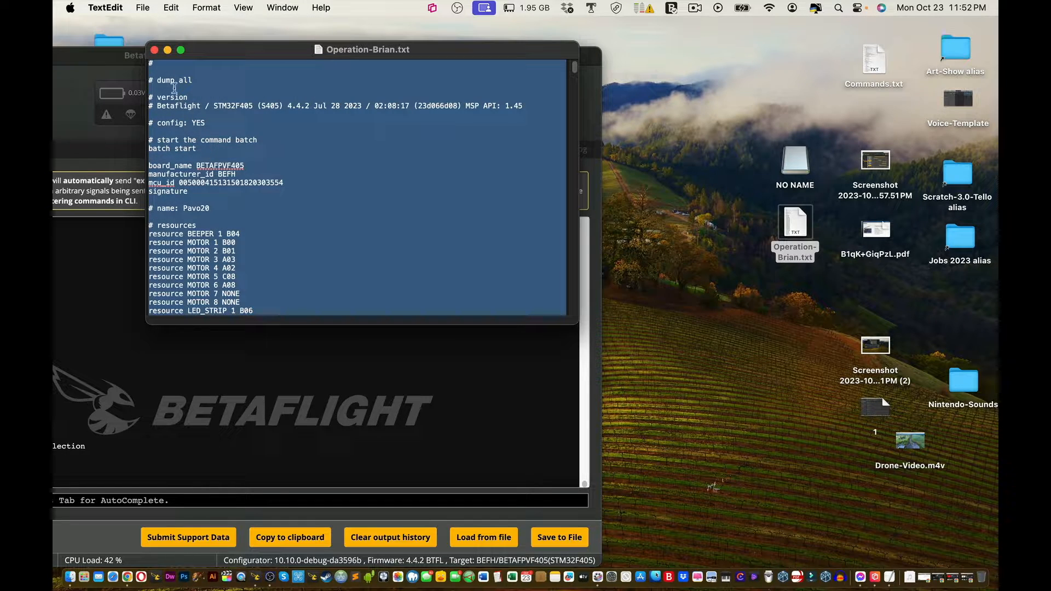
click(180, 5)
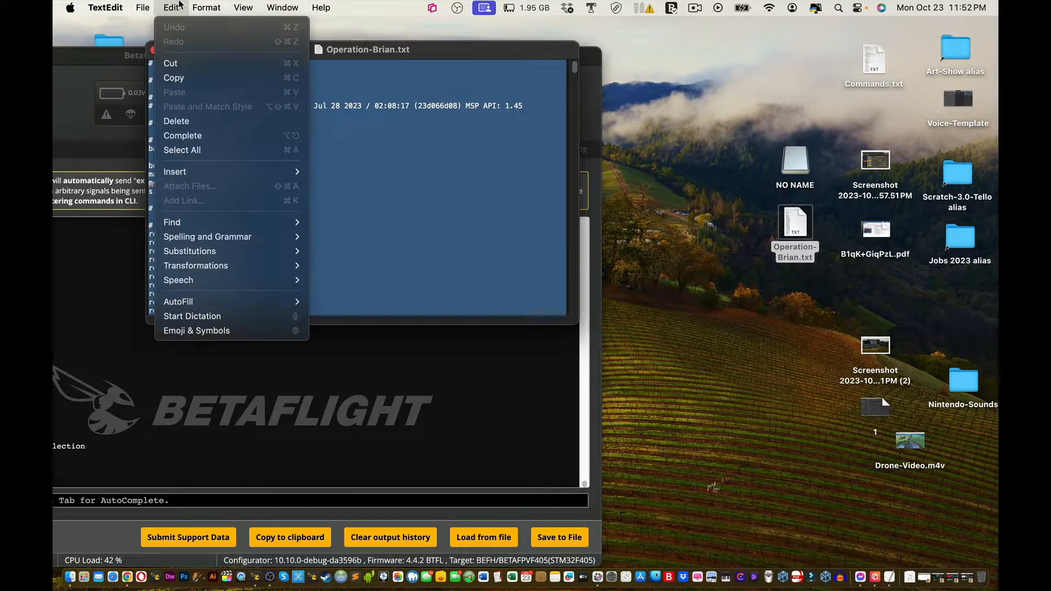
click(195, 78)
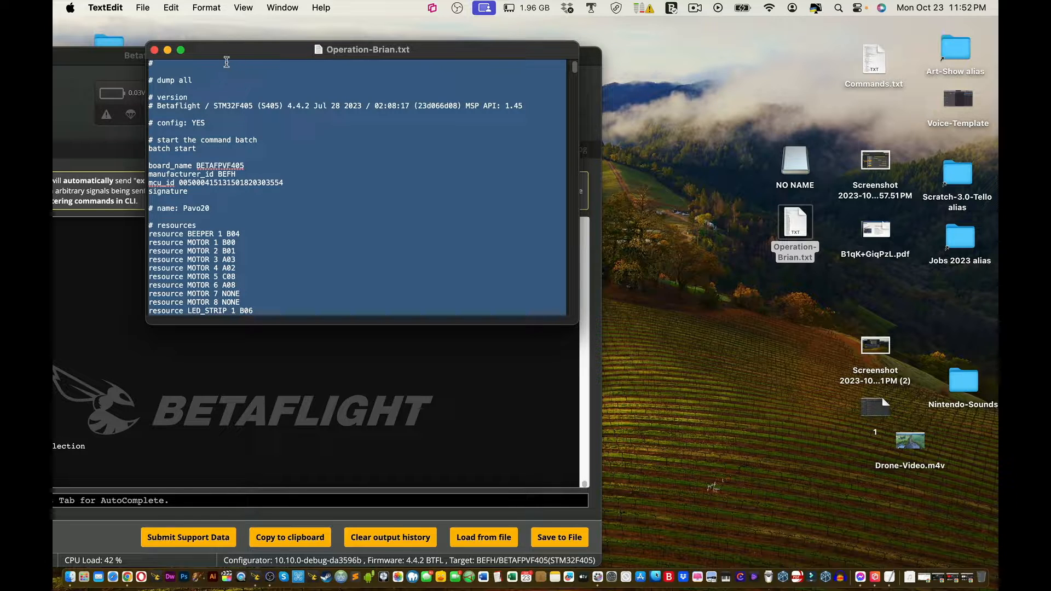
click(154, 50)
Bring the Betaflight window back into view, paste the copied dump into the CLI command line, and execute it.
drag(208, 62, 580, 32)
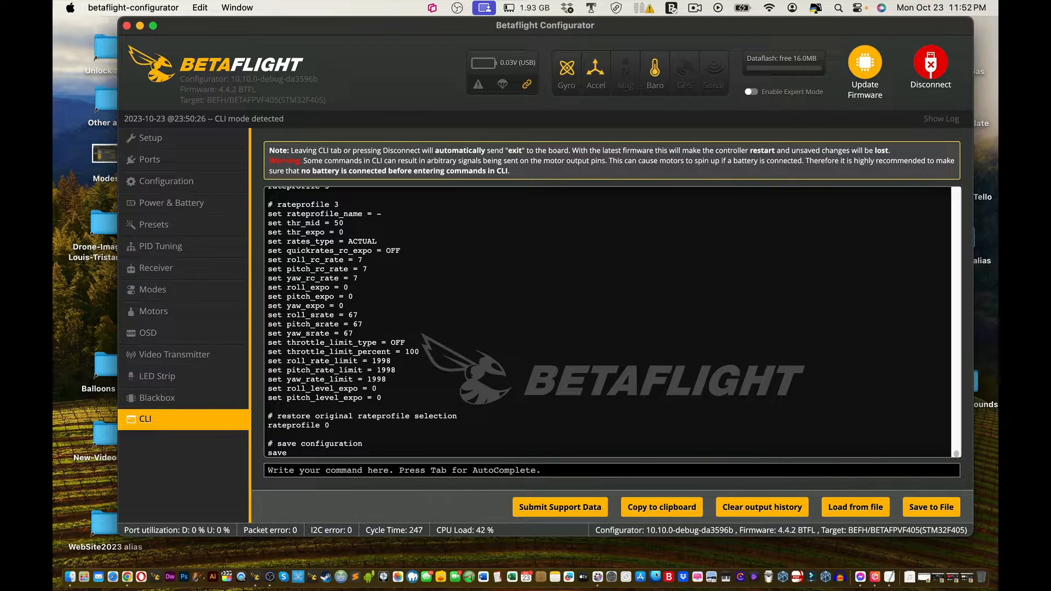
click(306, 470)
click(206, 5)
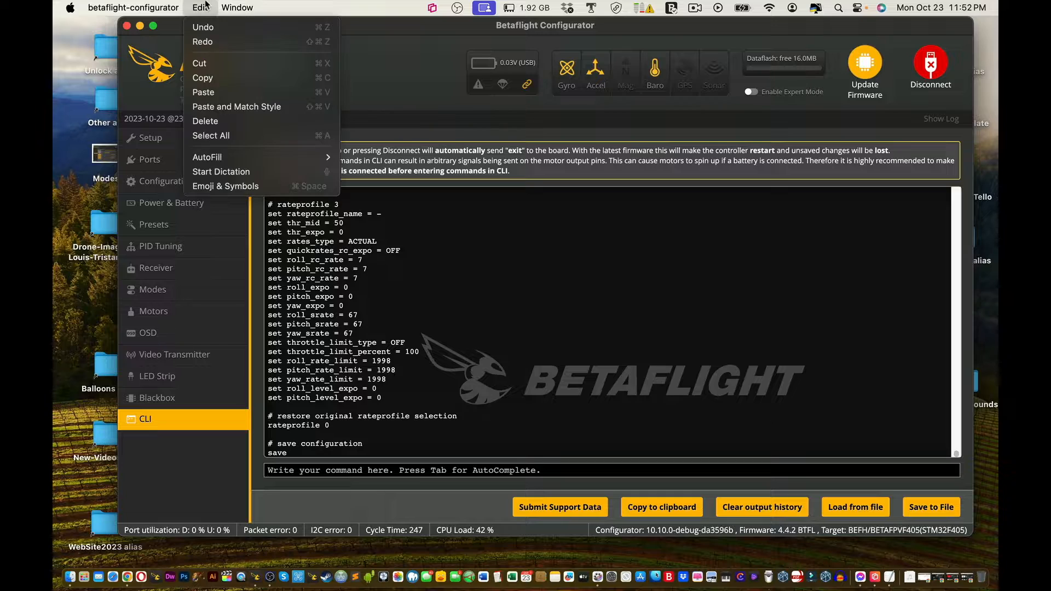
click(225, 92)
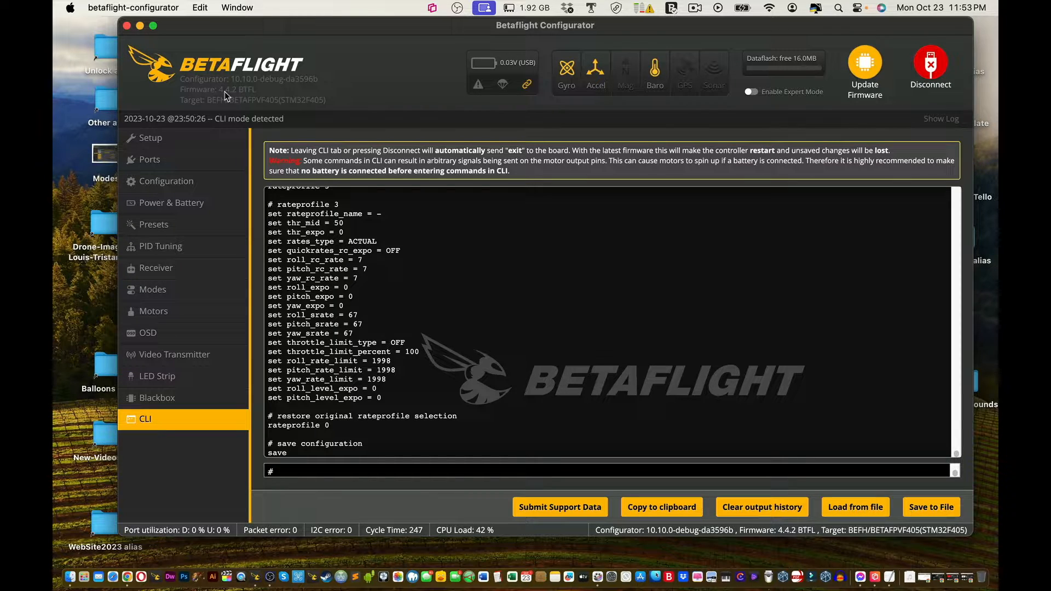
key(Return)
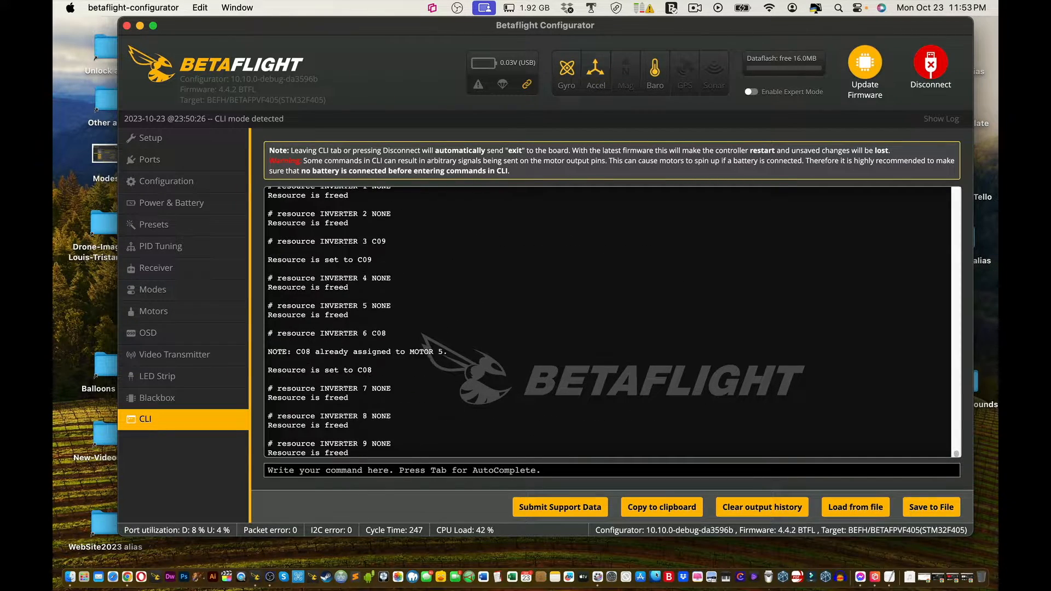
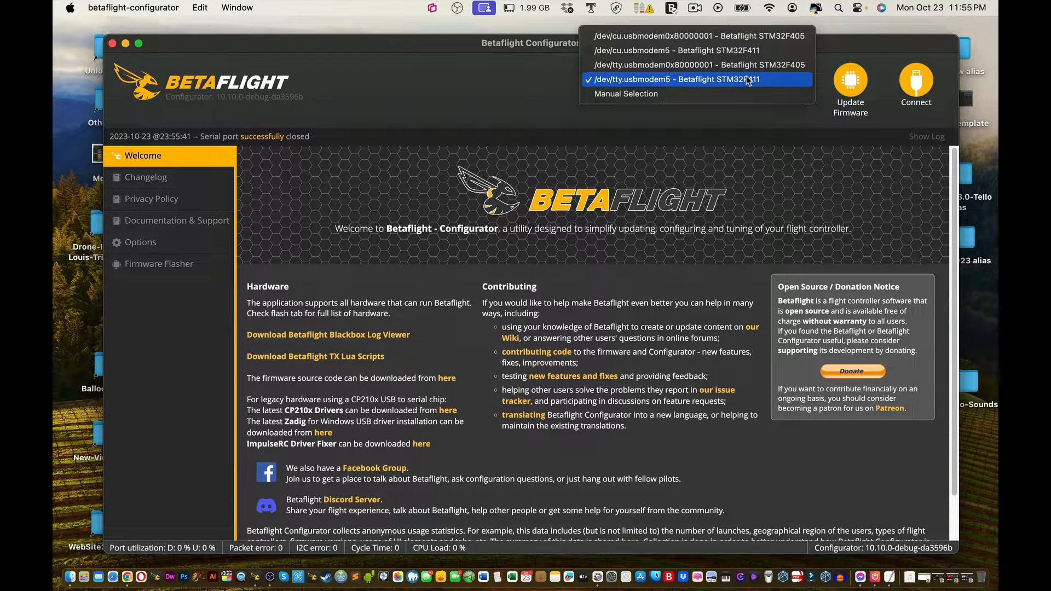
Connect to the flight controller at /dev/tty.usbmodem5 - Betaflight STM32F411 and view its Ports settings.
click(748, 80)
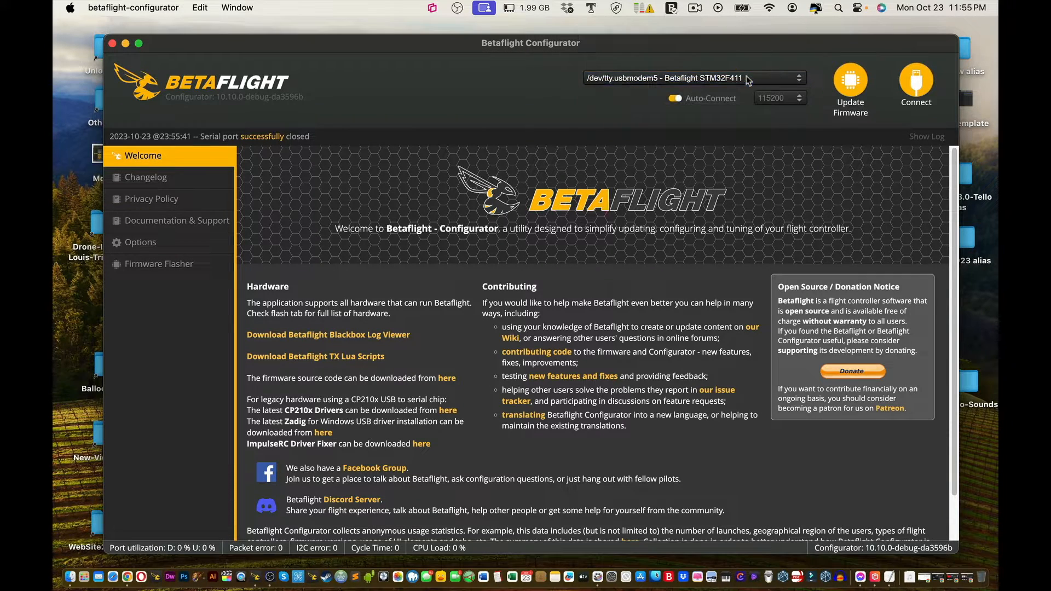
click(912, 80)
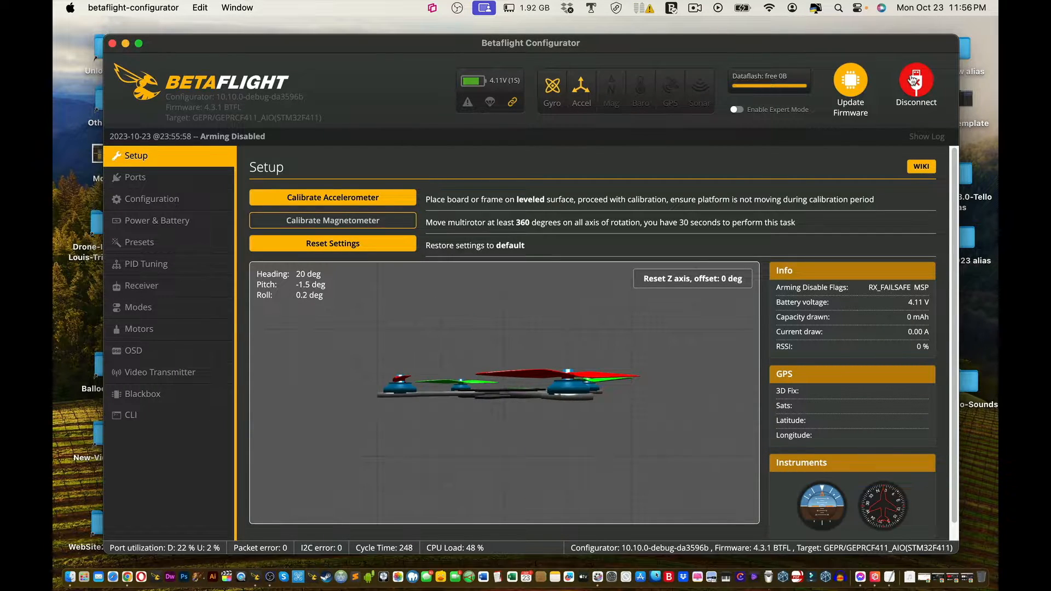
click(146, 179)
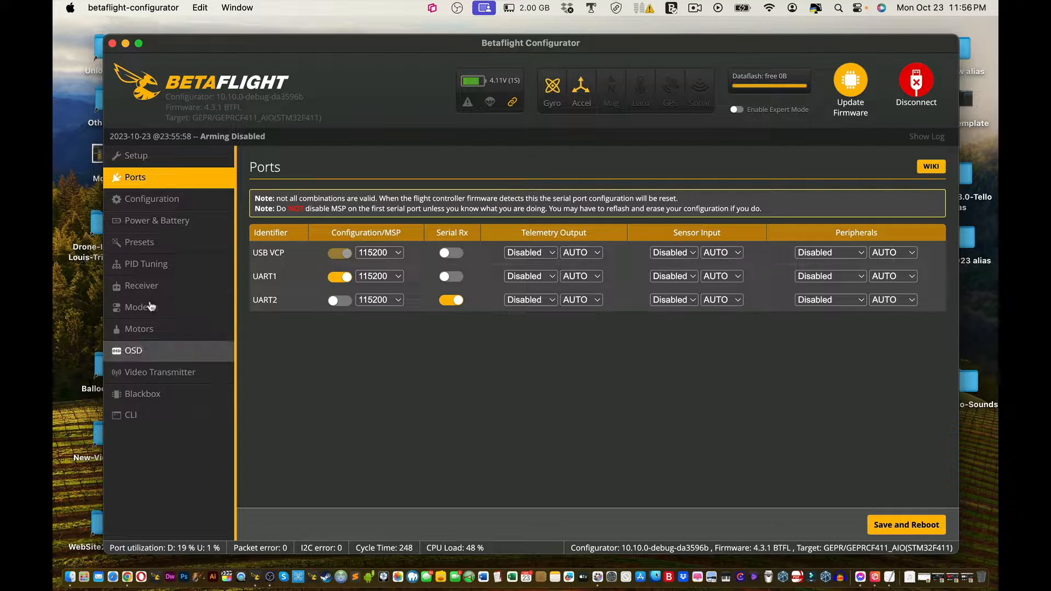
Run the dump all command in the CLI of the connected STM32F411 board.
click(152, 425)
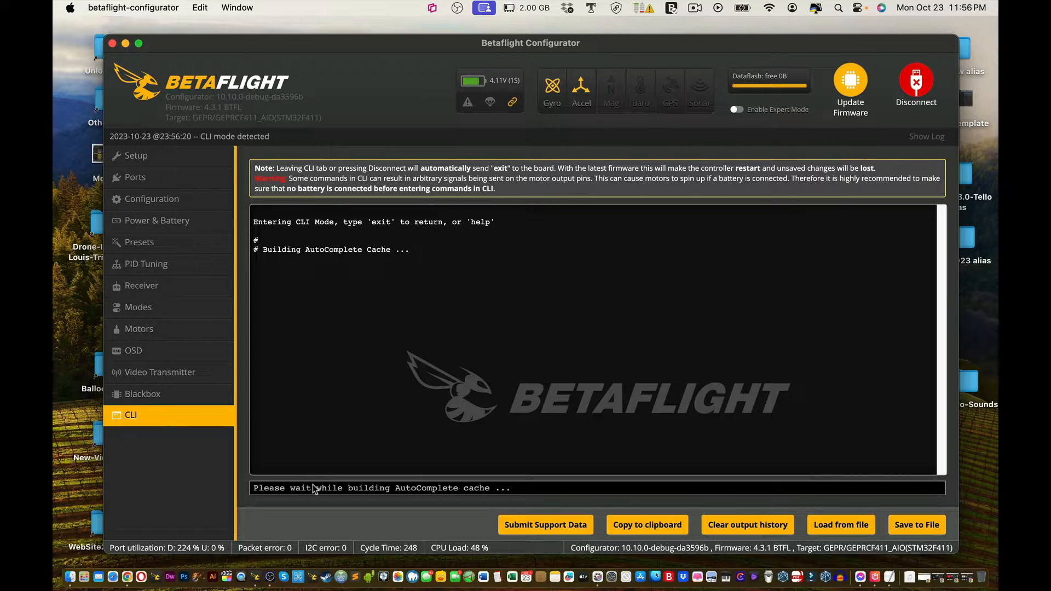
text(dum)
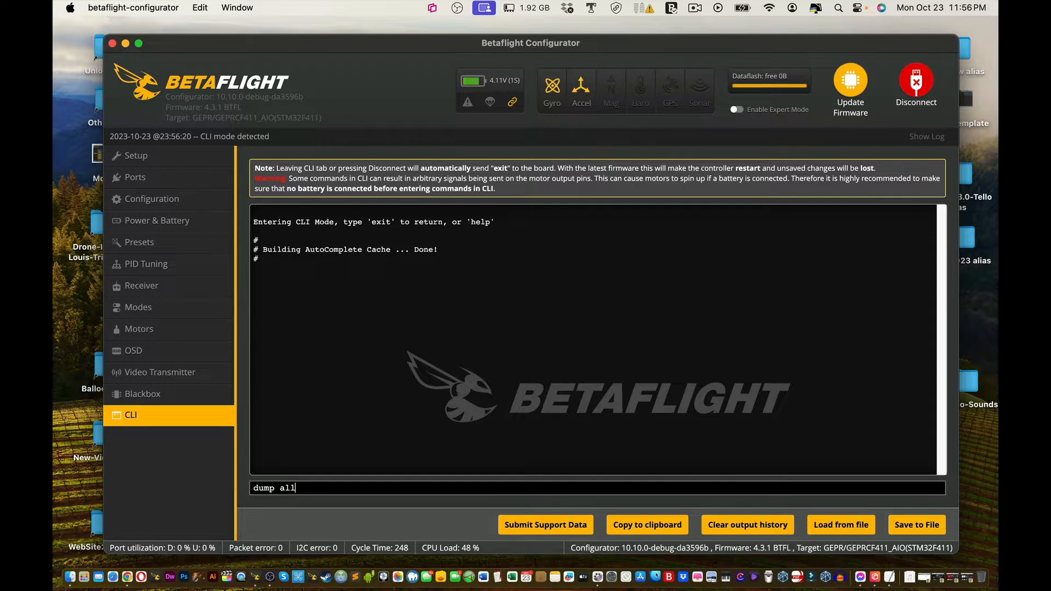
text(p all)
key(Return)
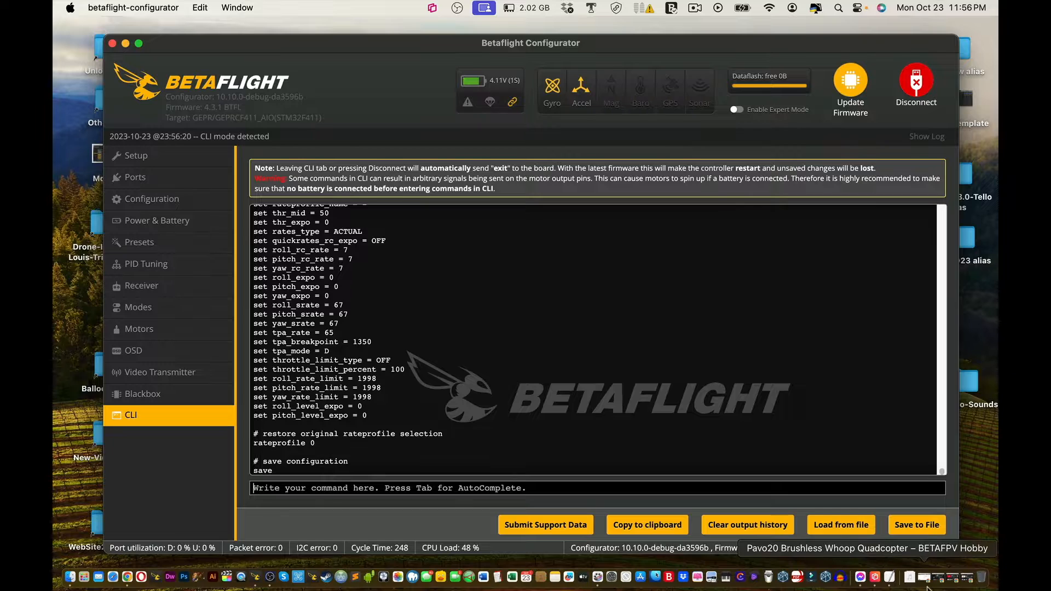
Save the STM32F411 board's CLI dump to the Desktop as Operation-Brian.txt.
click(917, 525)
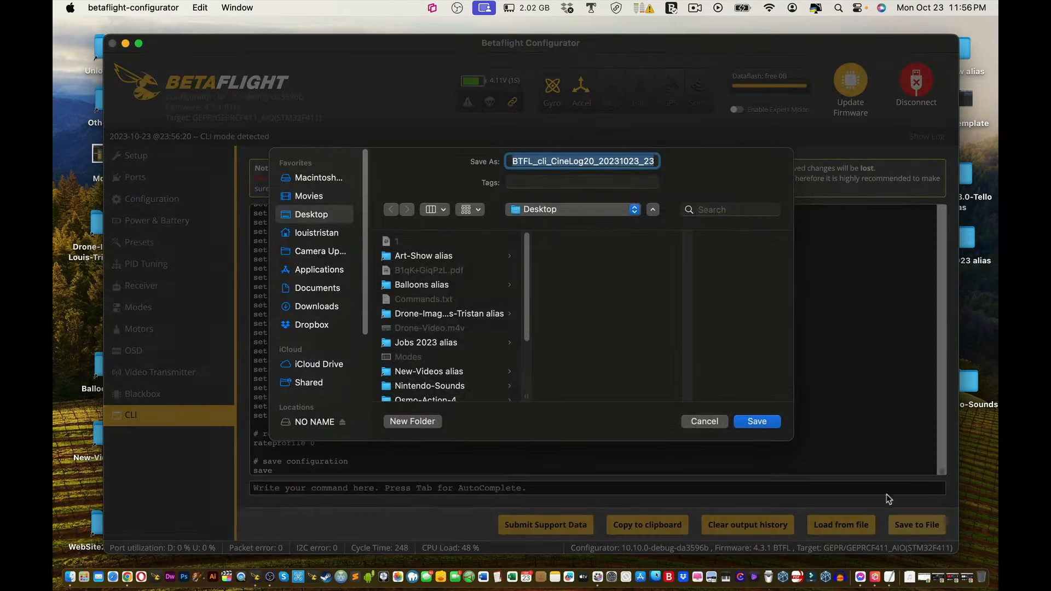
text(Operation-Brian)
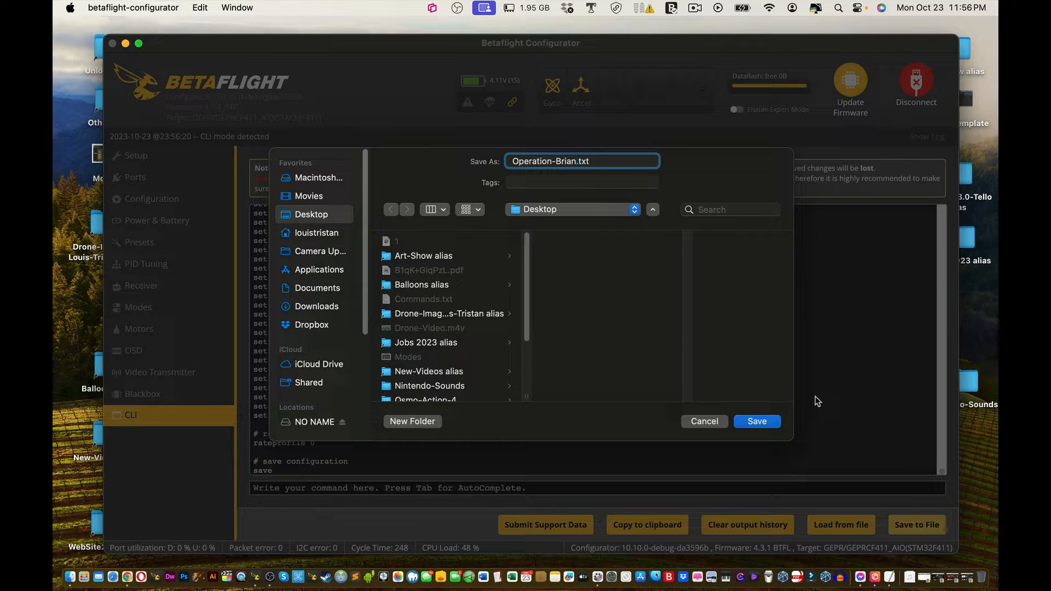
click(770, 422)
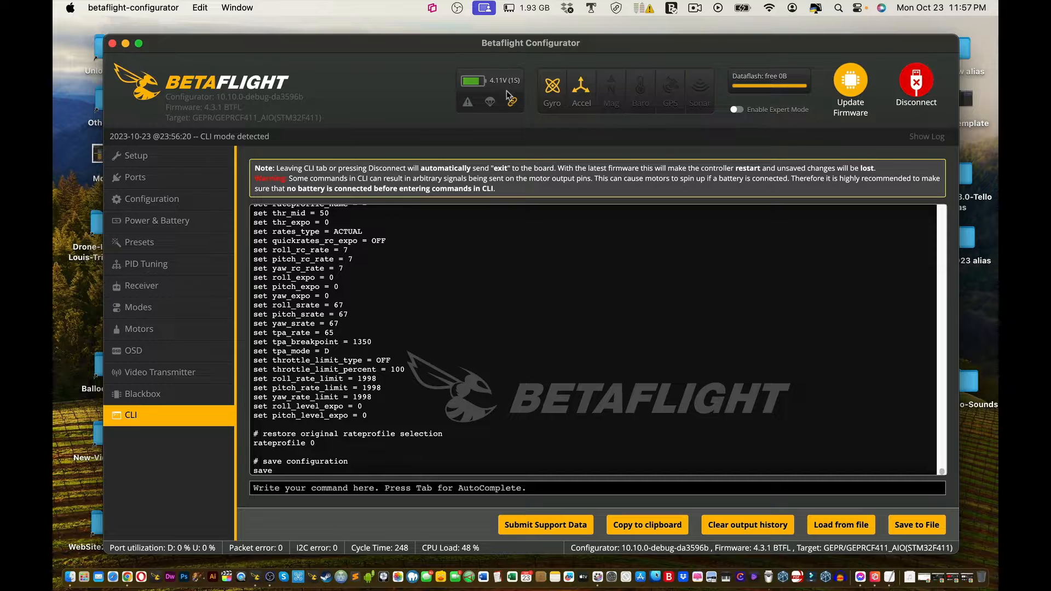
Disconnect and reconnect the STM32F411 flight controller, and view its Modes settings.
click(916, 82)
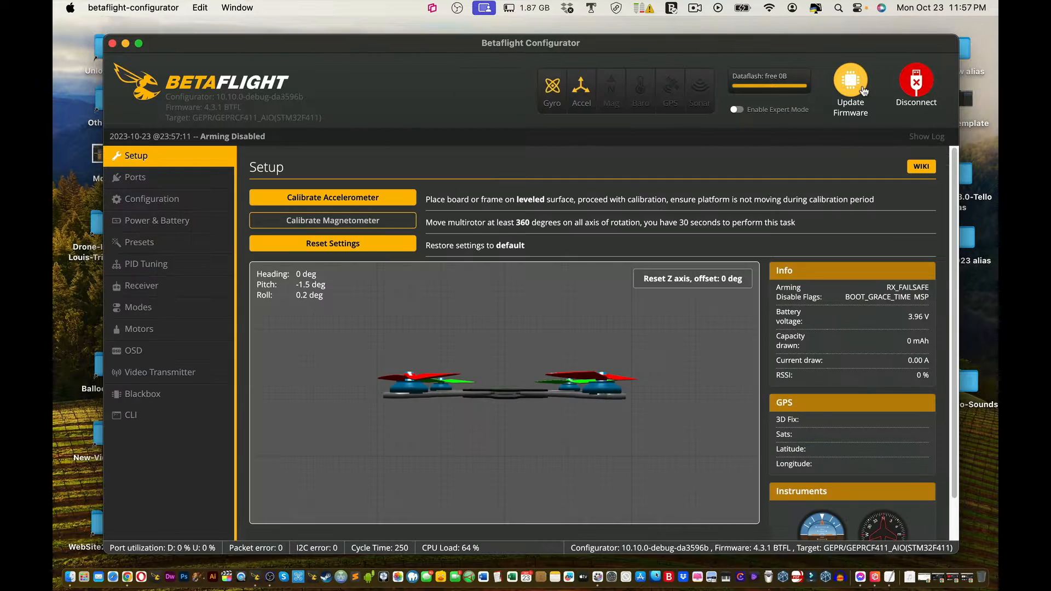
click(918, 82)
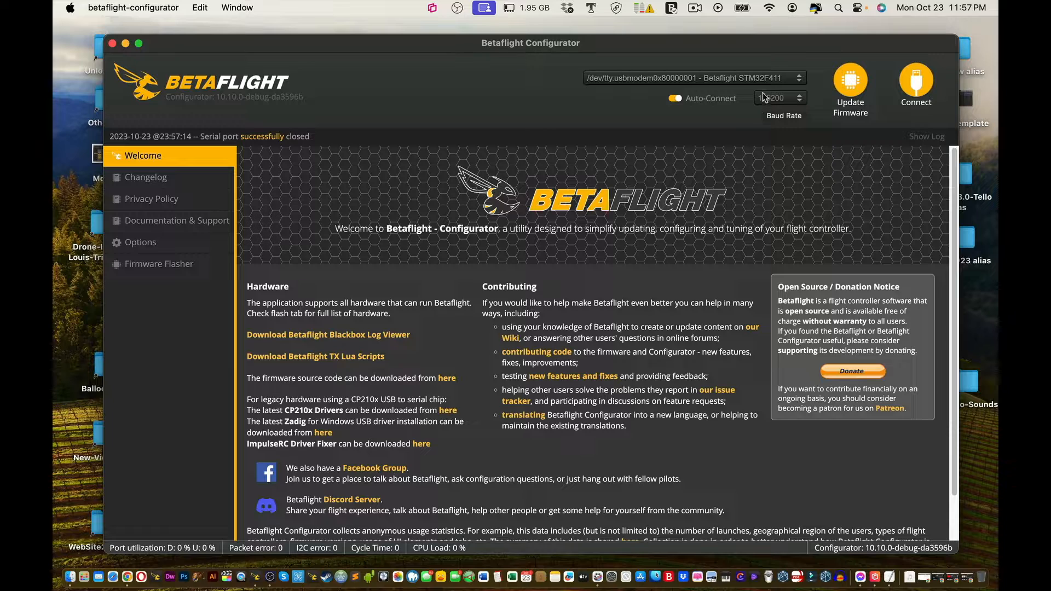
click(929, 81)
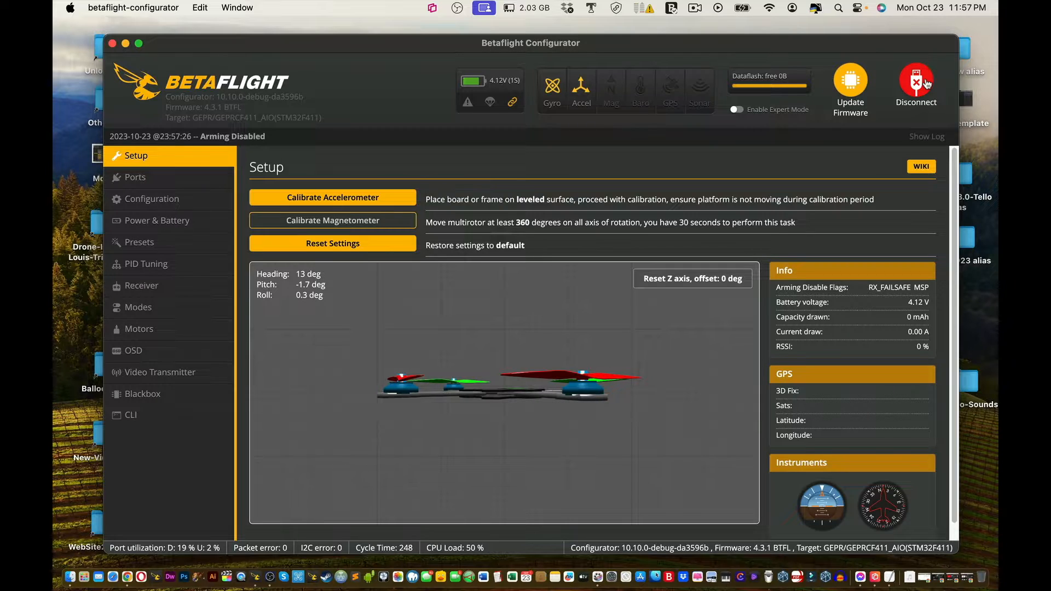
click(199, 304)
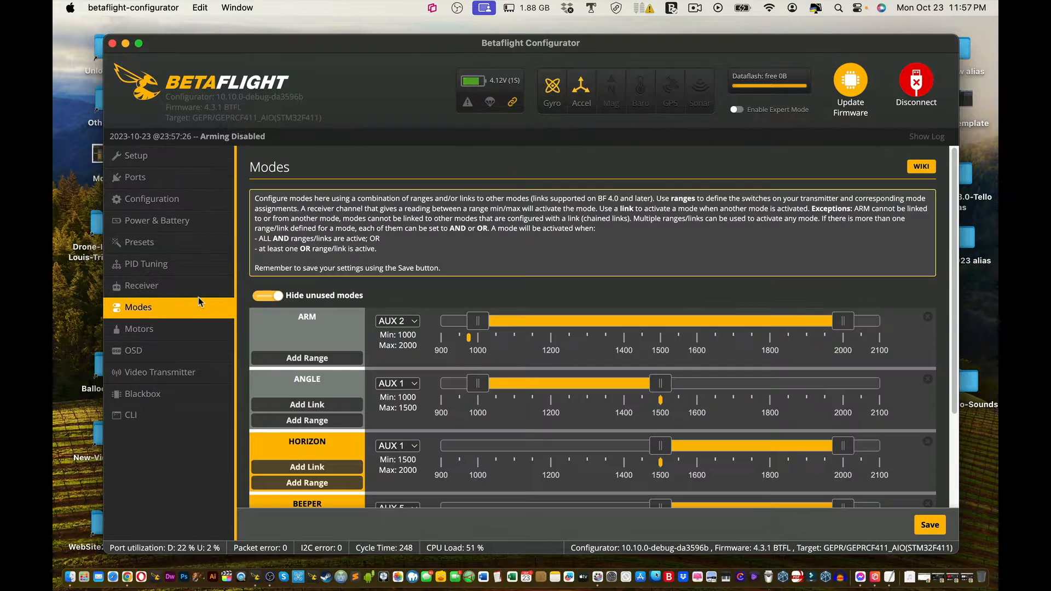
Try to turn off Configuration/MSP on UART1 and Serial Rx on UART2 in the Ports settings.
click(151, 178)
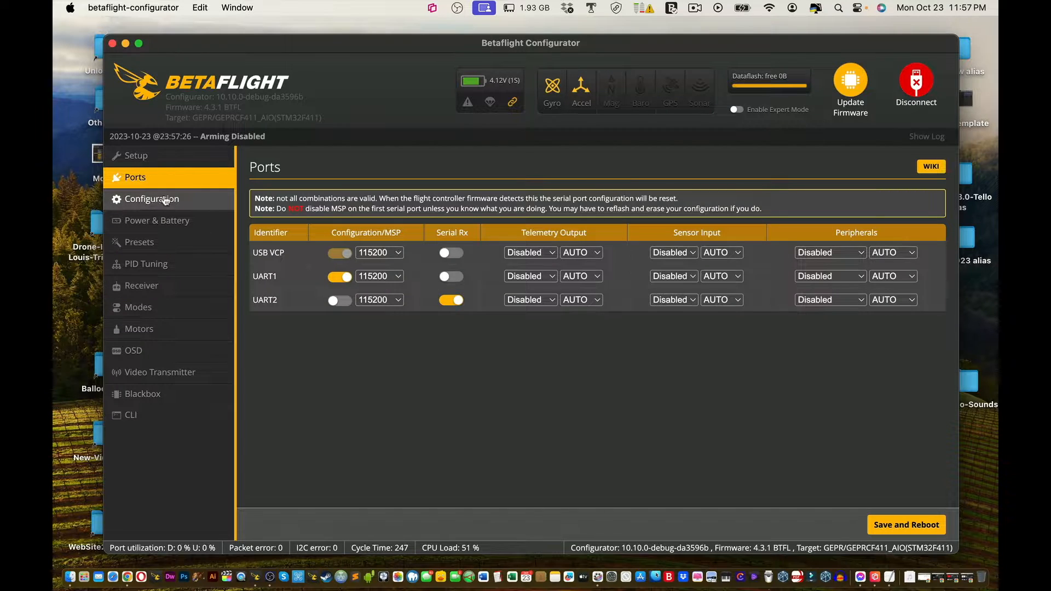
click(343, 279)
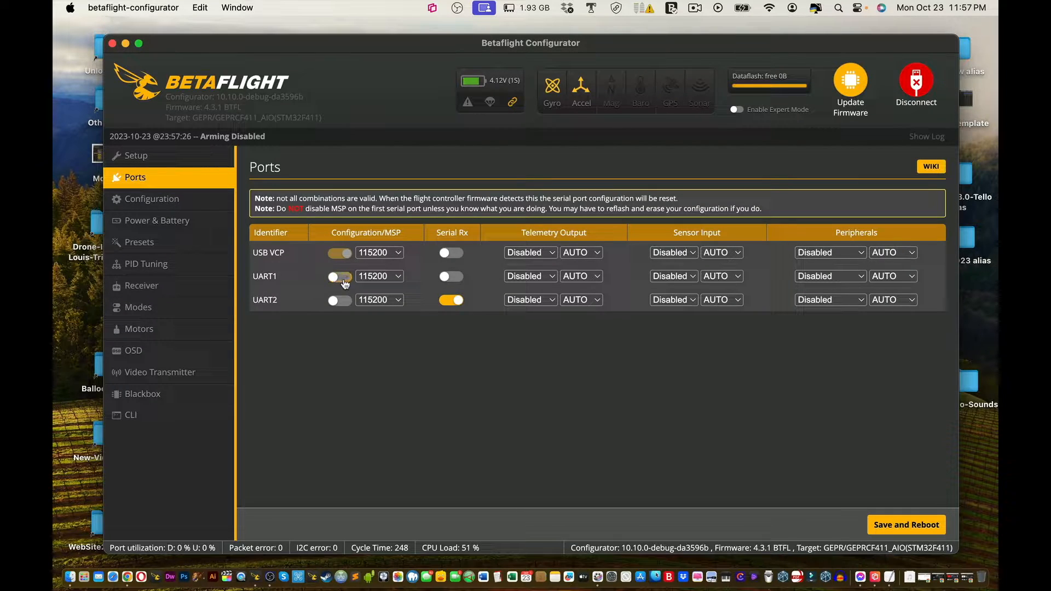
click(451, 300)
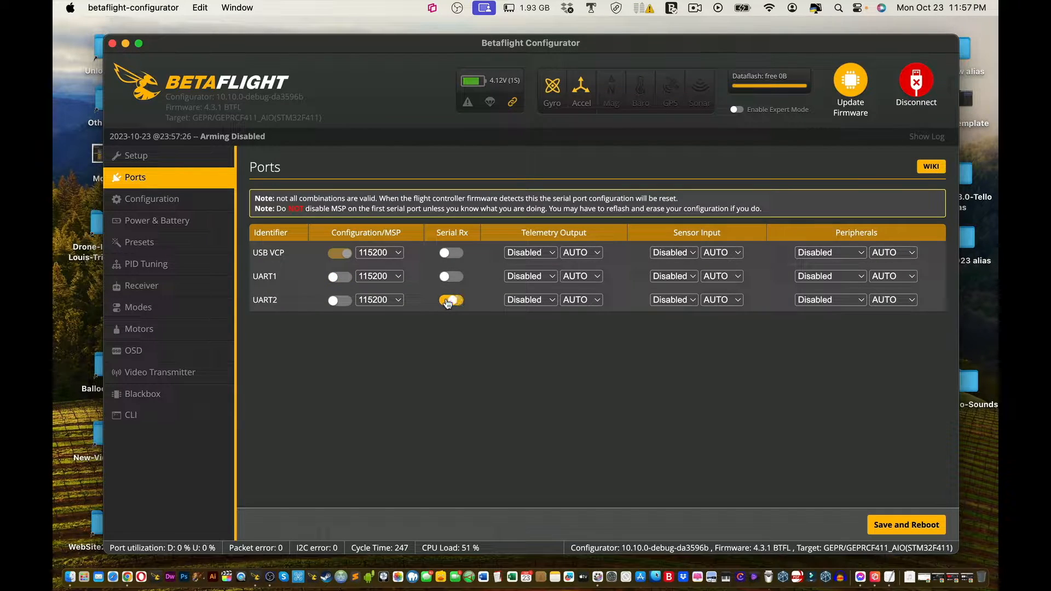
Try to change the Serial Receiver Provider to CRSF in the Receiver settings.
click(152, 284)
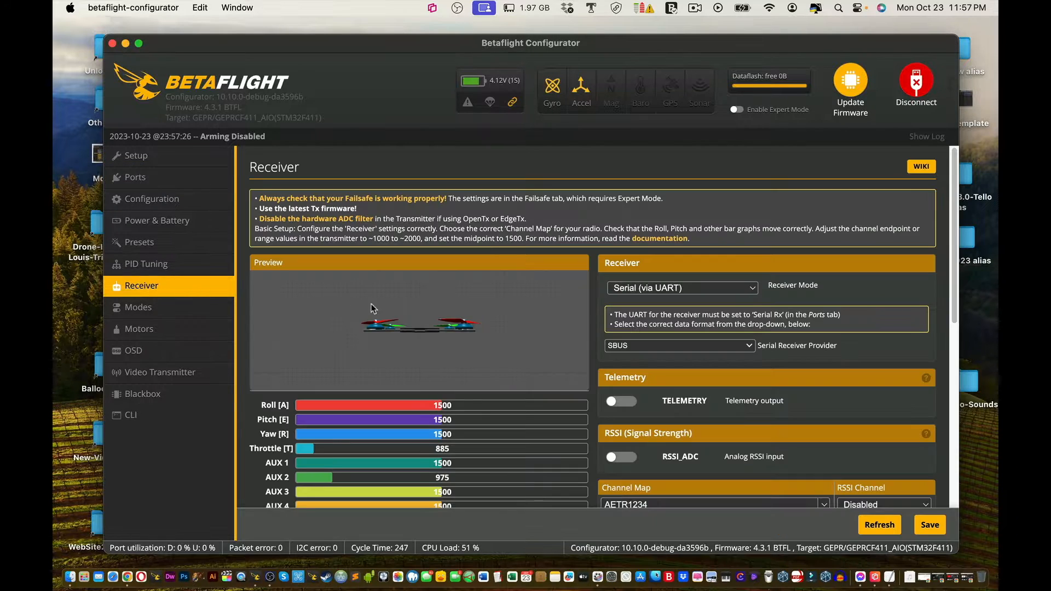
click(641, 346)
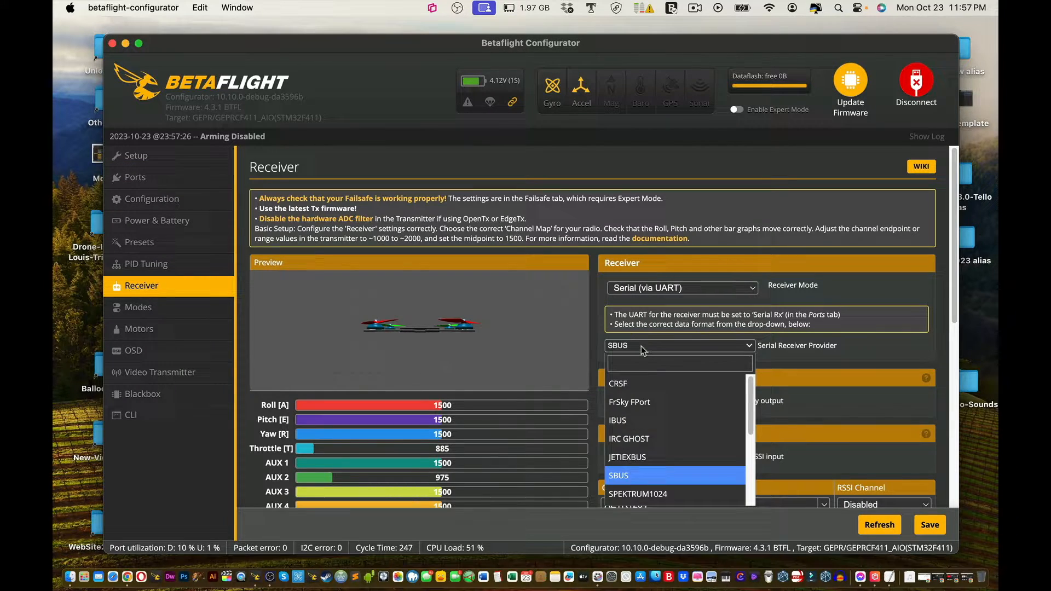
click(646, 383)
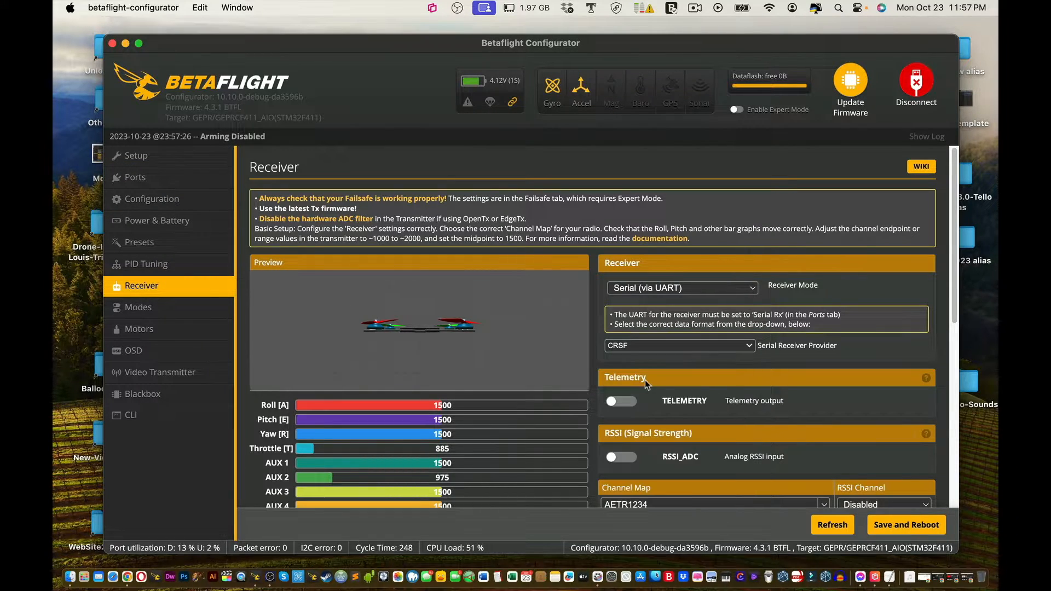
Look through the flight controller's Motors, Presets and Configuration pages.
click(159, 331)
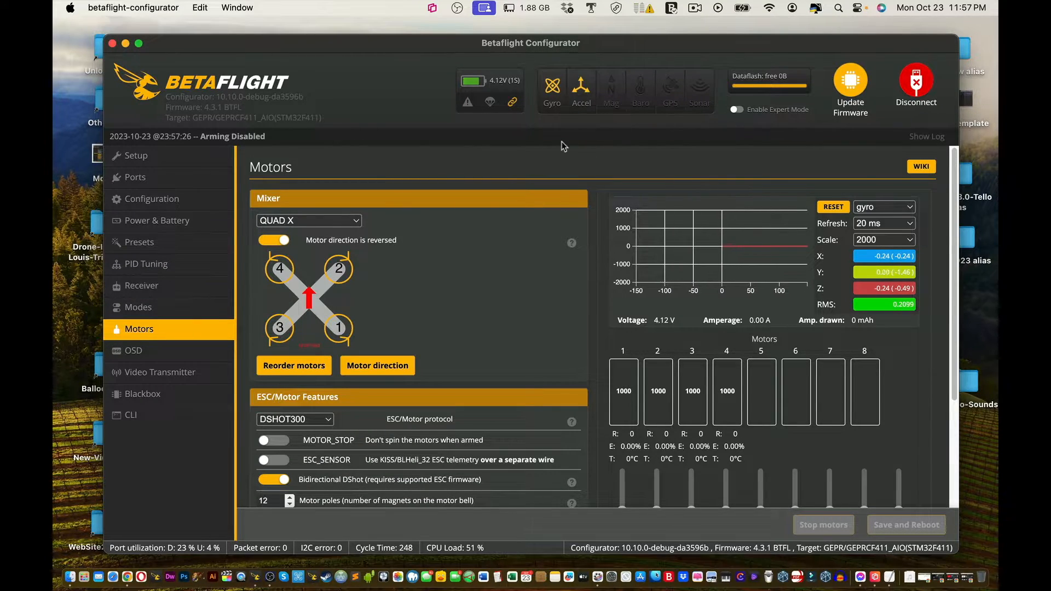
click(158, 246)
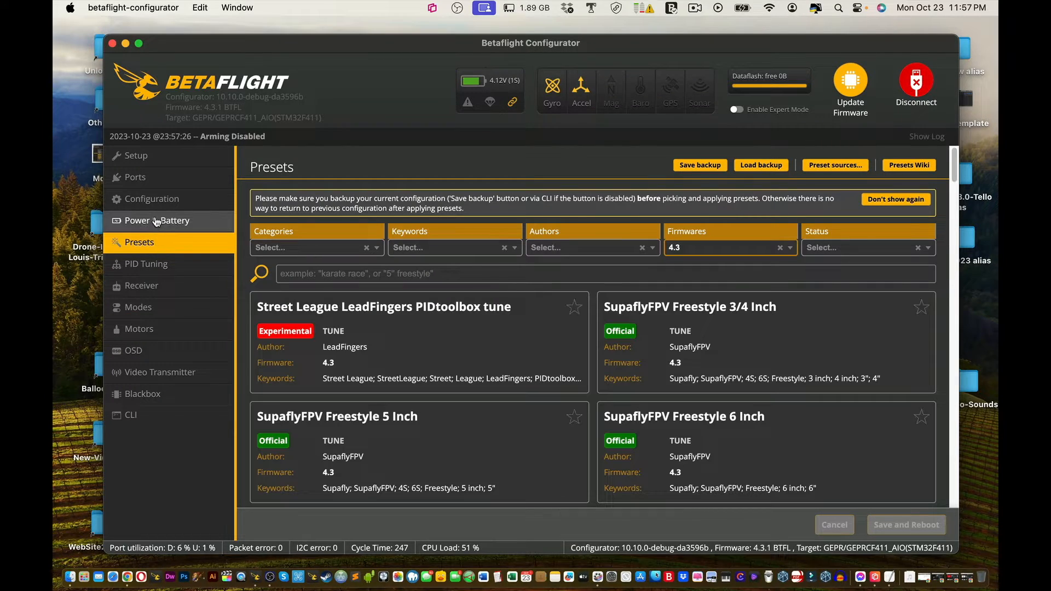
click(153, 200)
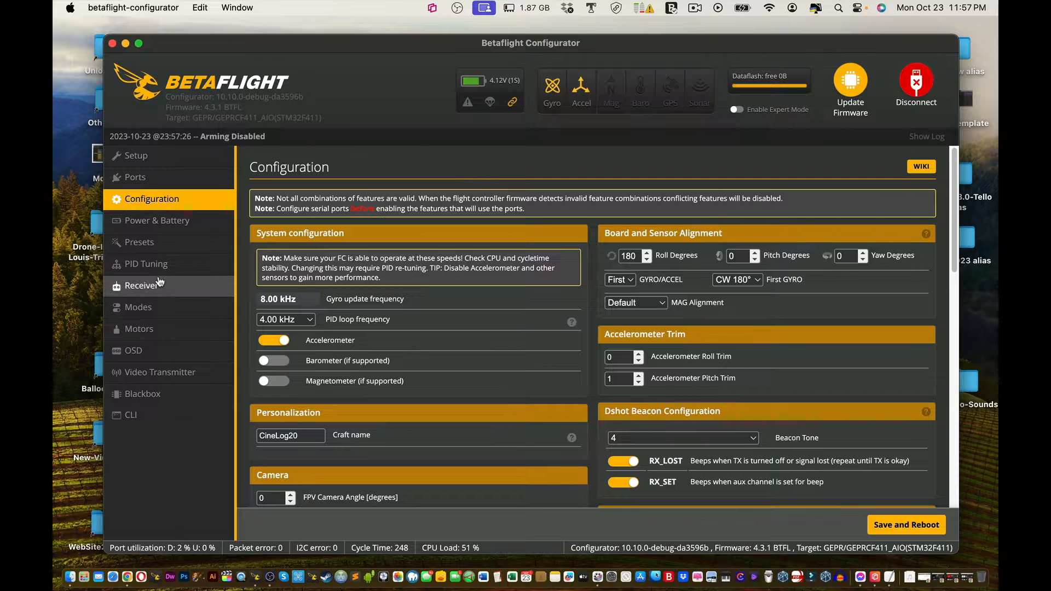
Set the Serial Receiver Provider to CRSF in the Receiver settings, then save and reboot the flight controller.
click(159, 284)
click(678, 352)
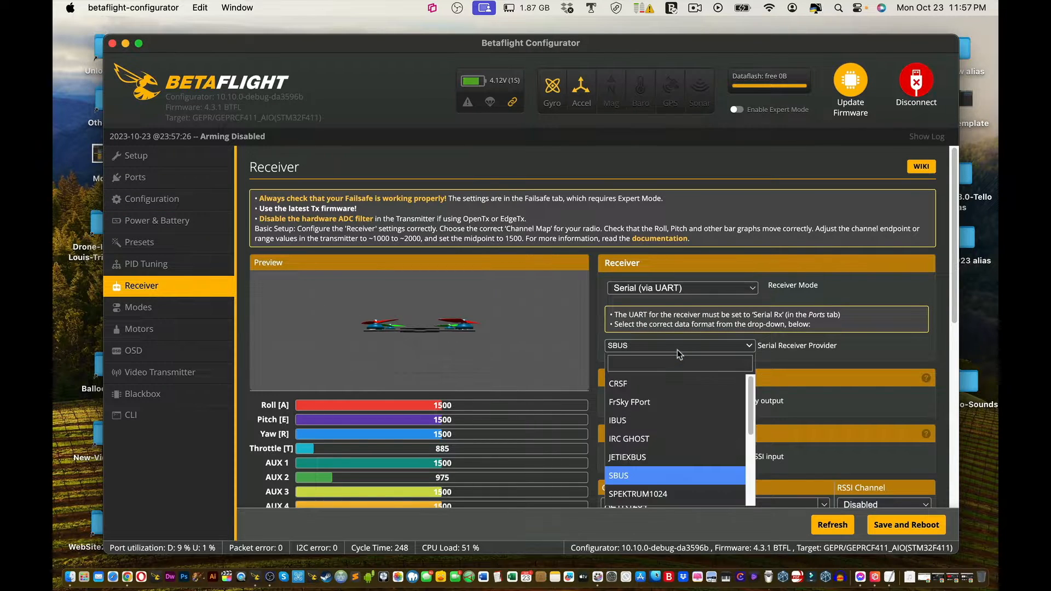
click(672, 381)
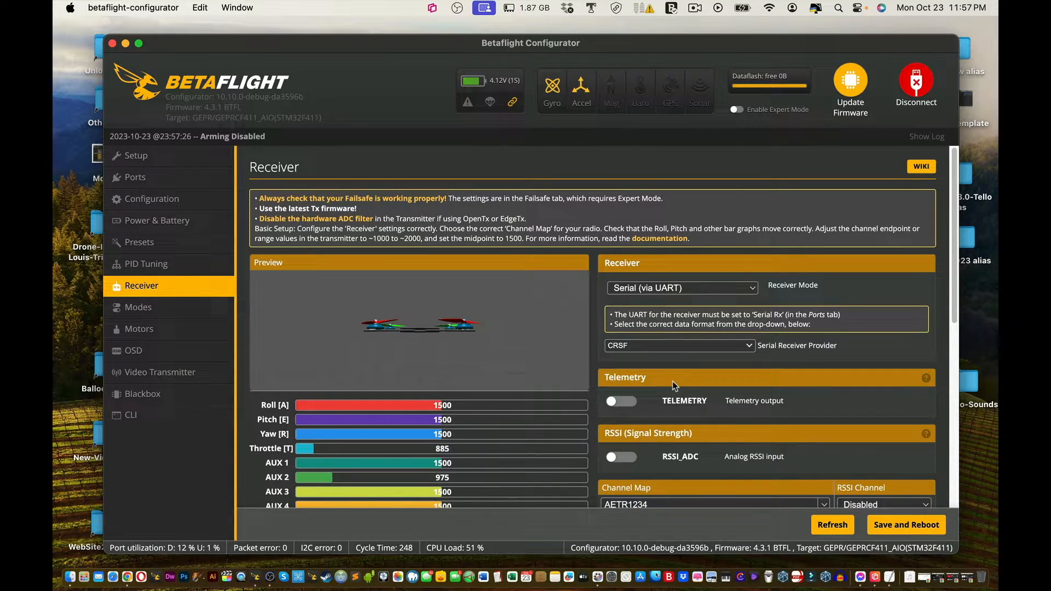
click(919, 524)
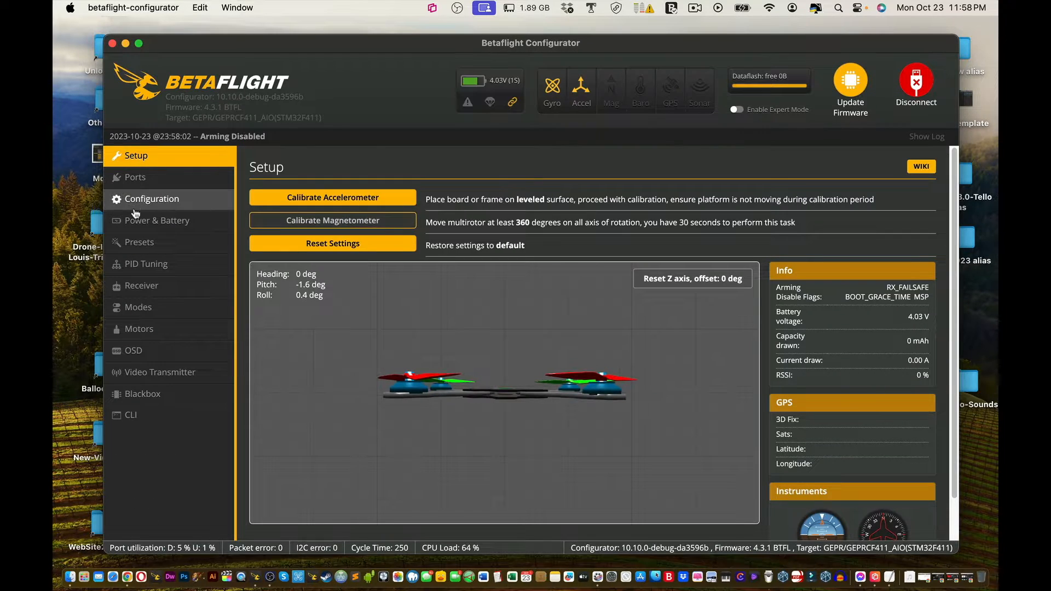
Turn off Configuration/MSP on UART1 and Serial Rx on UART2 in the Ports settings, then save and reboot.
click(135, 177)
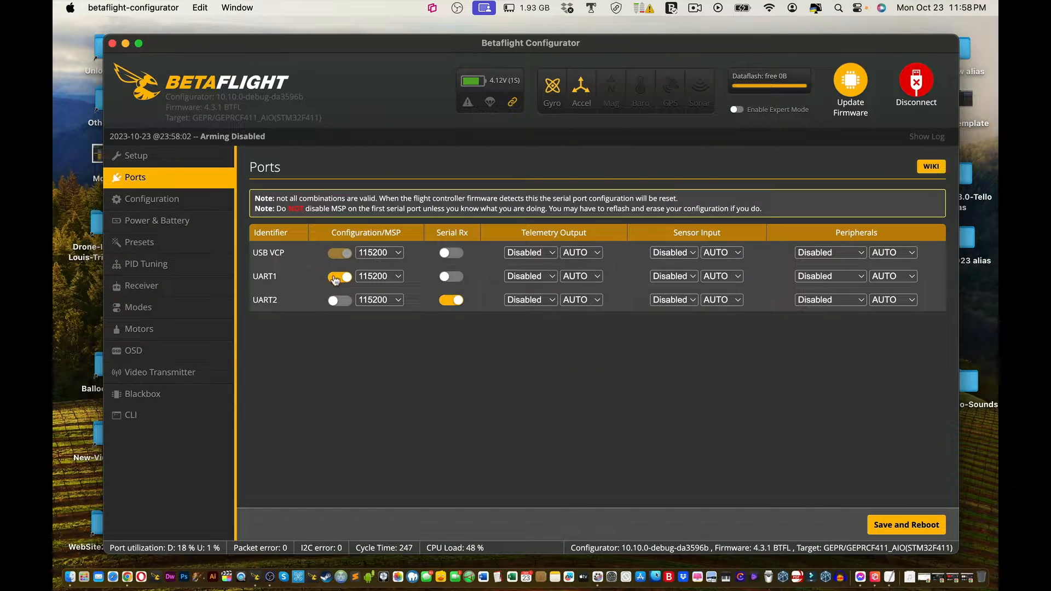
click(335, 277)
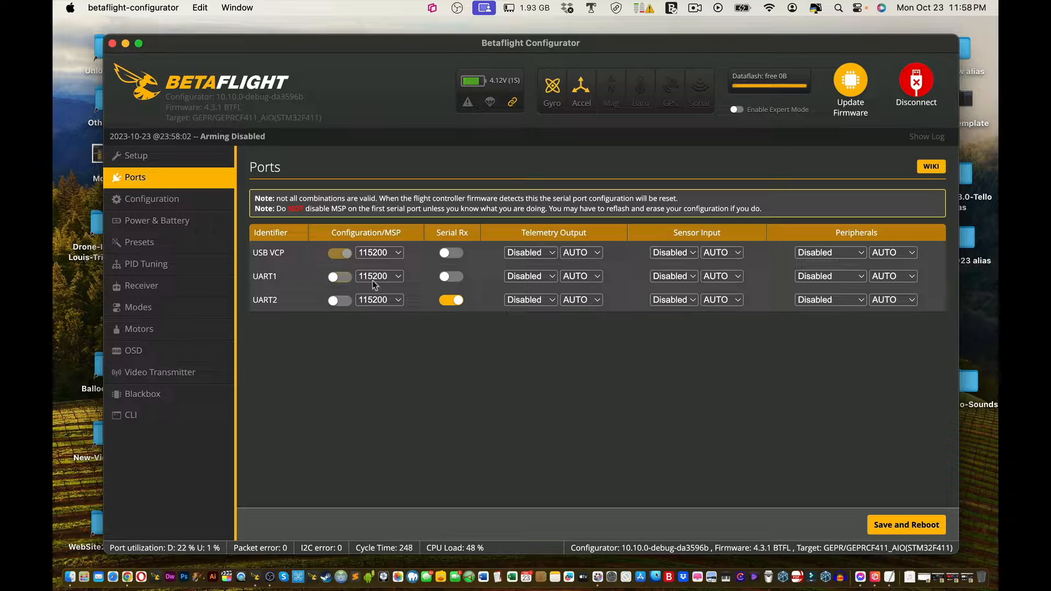
click(452, 299)
click(934, 527)
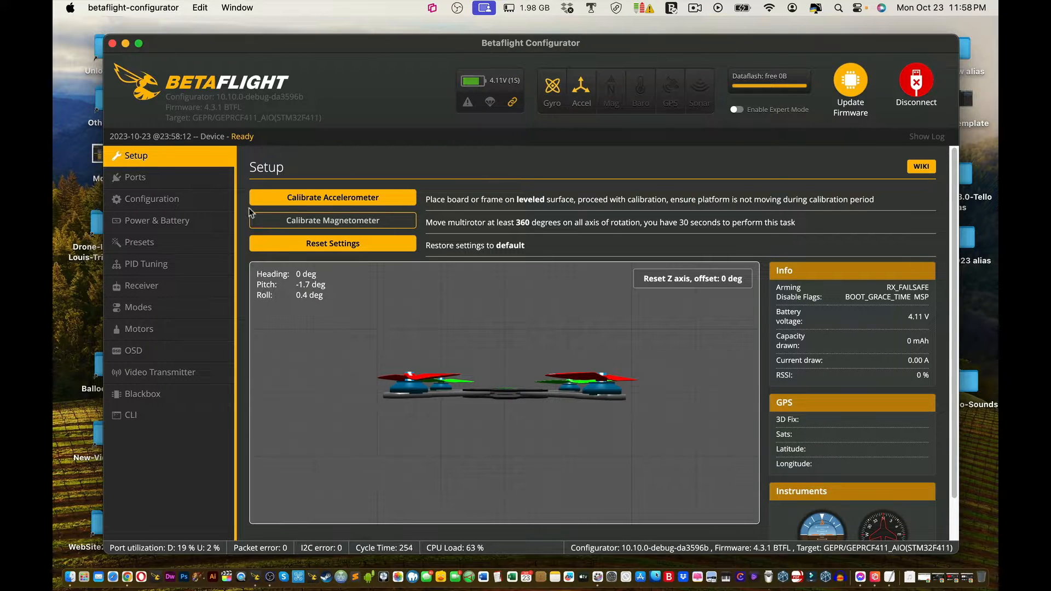
Check the UART switches in the Ports settings and the available Receiver Mode options.
click(150, 169)
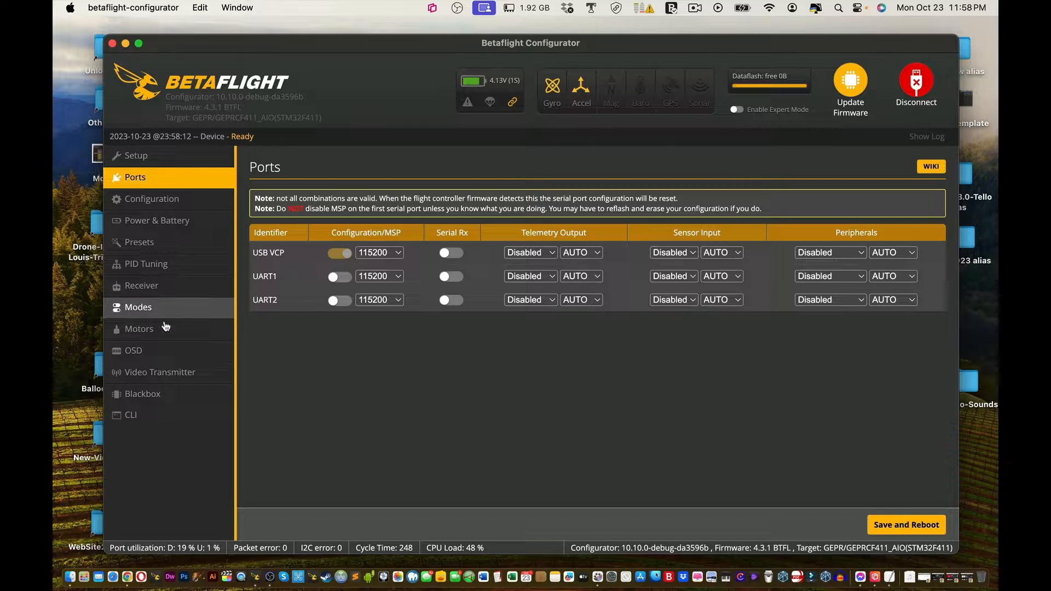
click(161, 294)
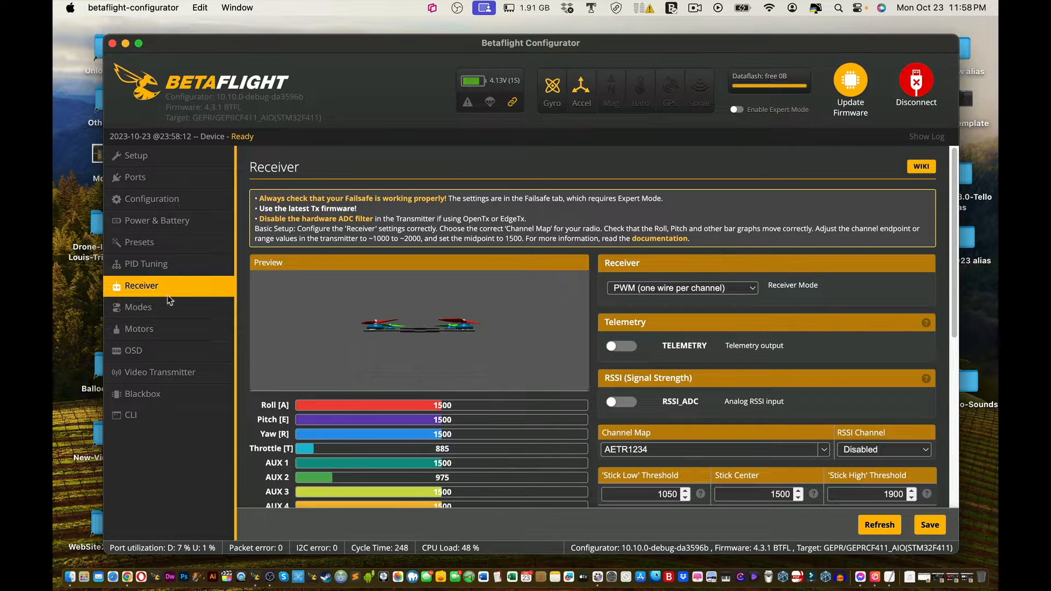
click(677, 285)
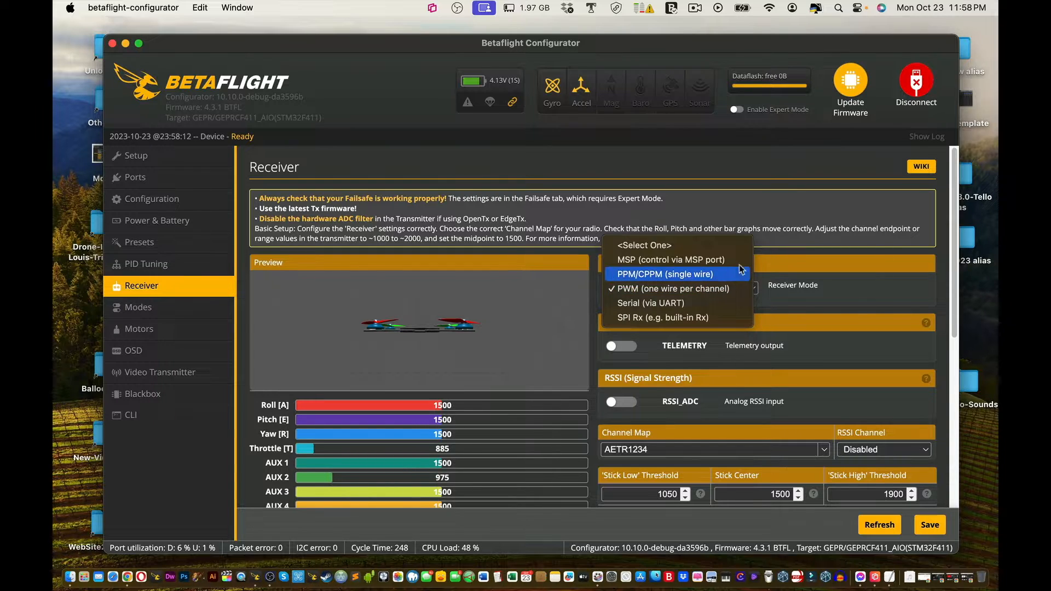
click(771, 220)
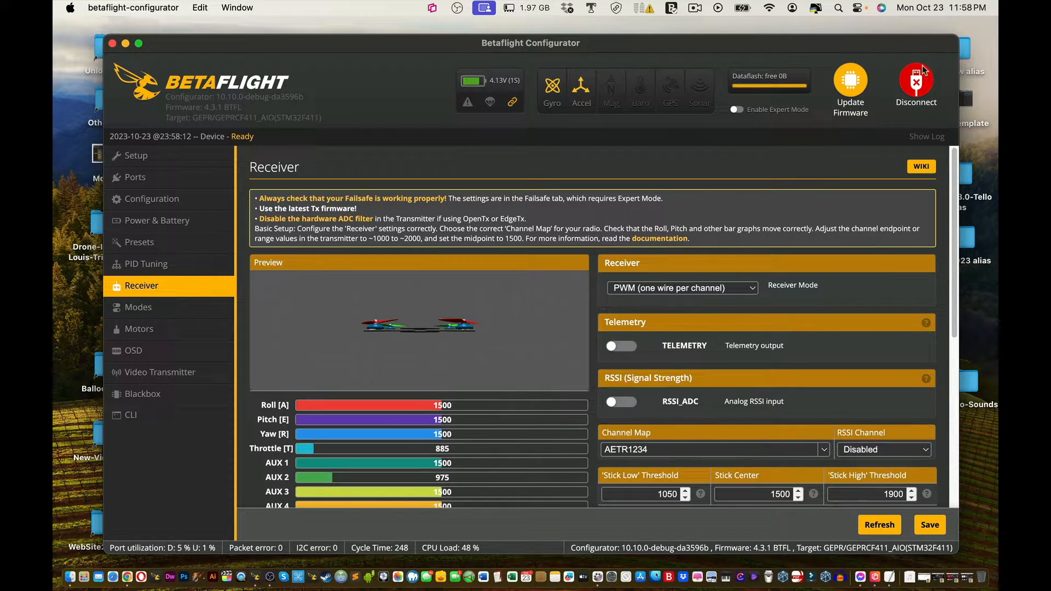
Disconnect and reconnect the flight controller, and recheck its Receiver Mode setting and options.
click(917, 83)
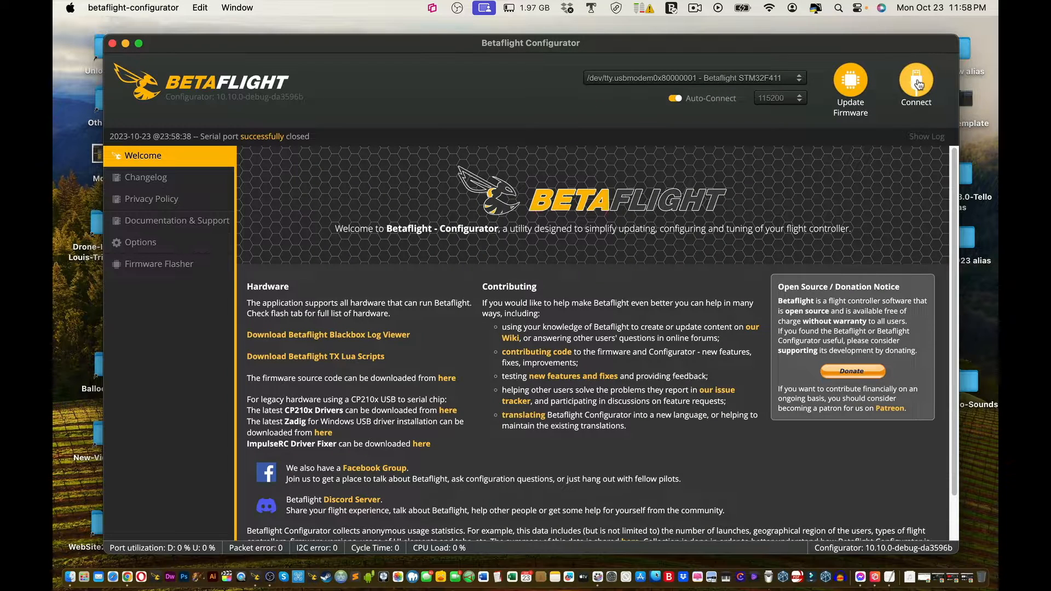
click(918, 83)
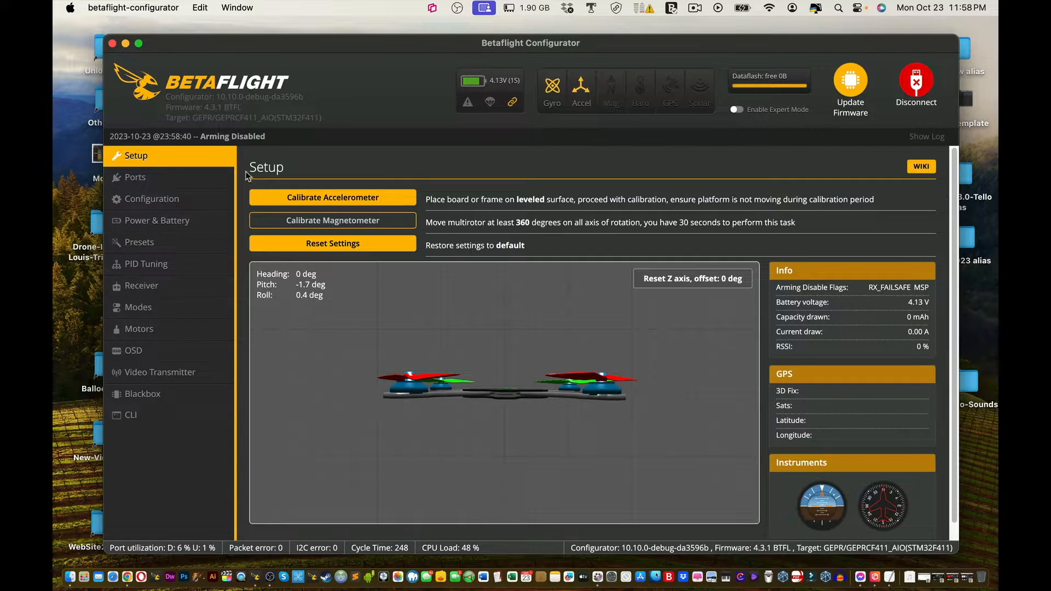
click(181, 285)
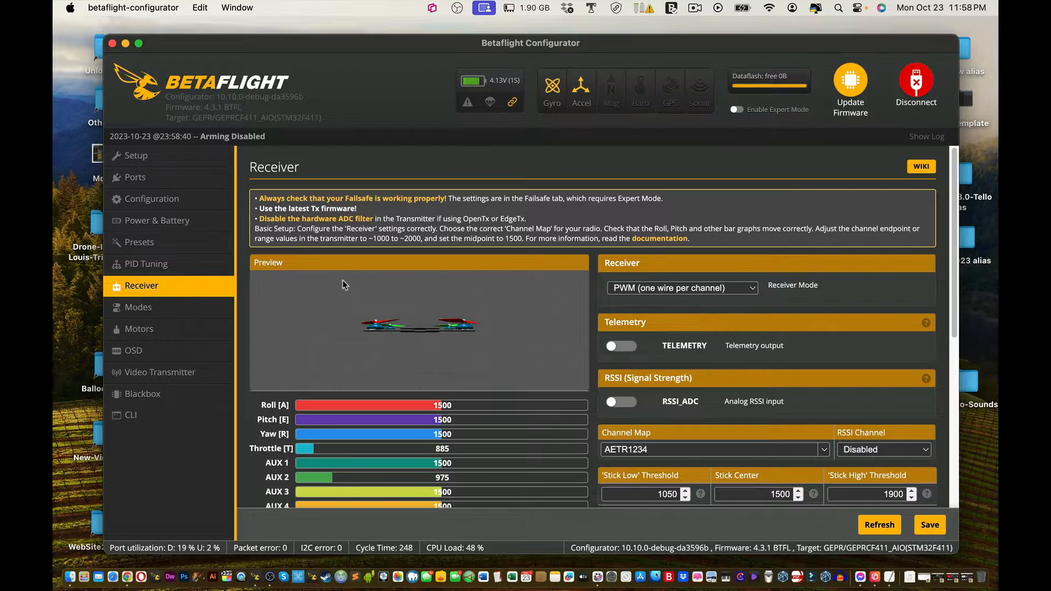
click(628, 290)
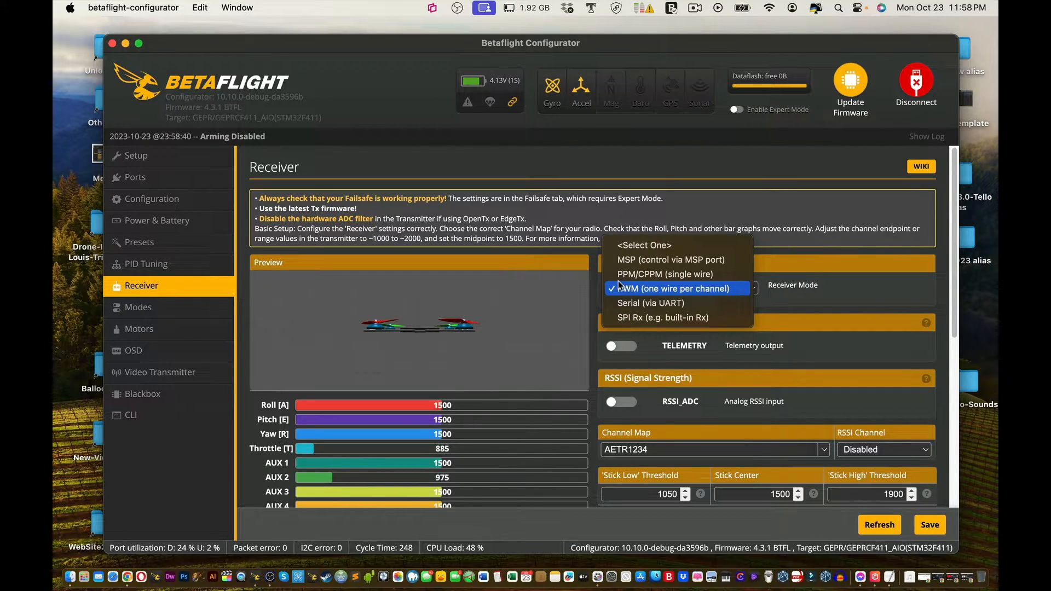
click(664, 163)
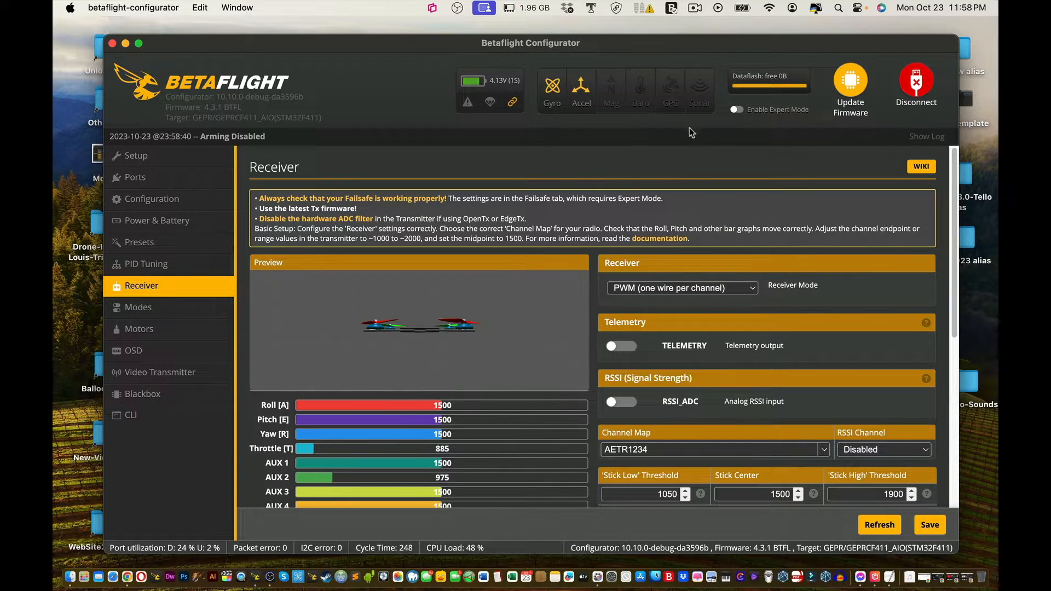
Enter CLI mode on the flight controller, and copy the entire contents of Operation-Brian.txt from the Desktop.
click(131, 418)
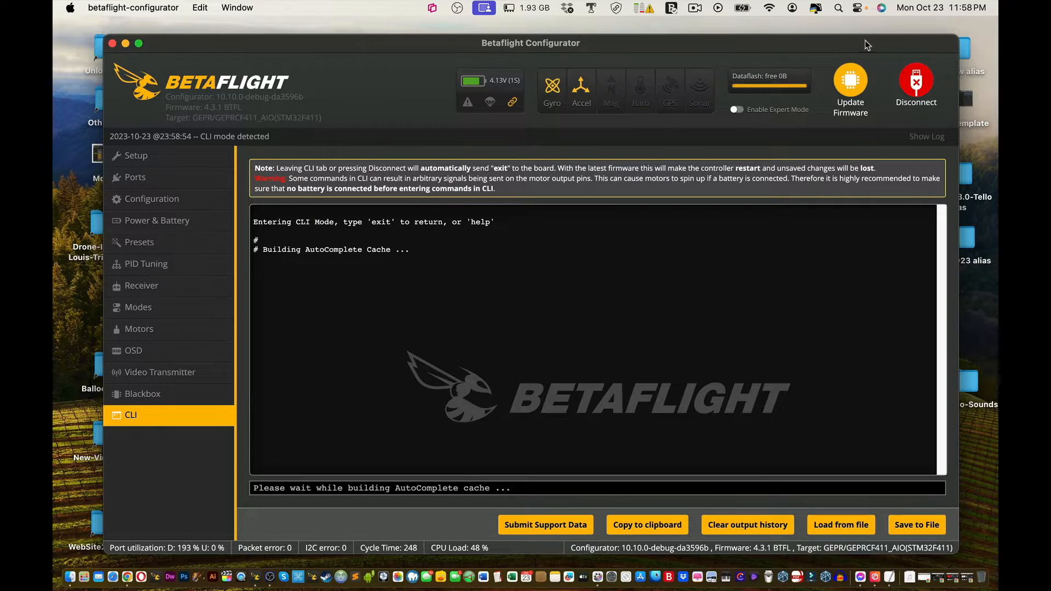
drag(864, 40, 638, 54)
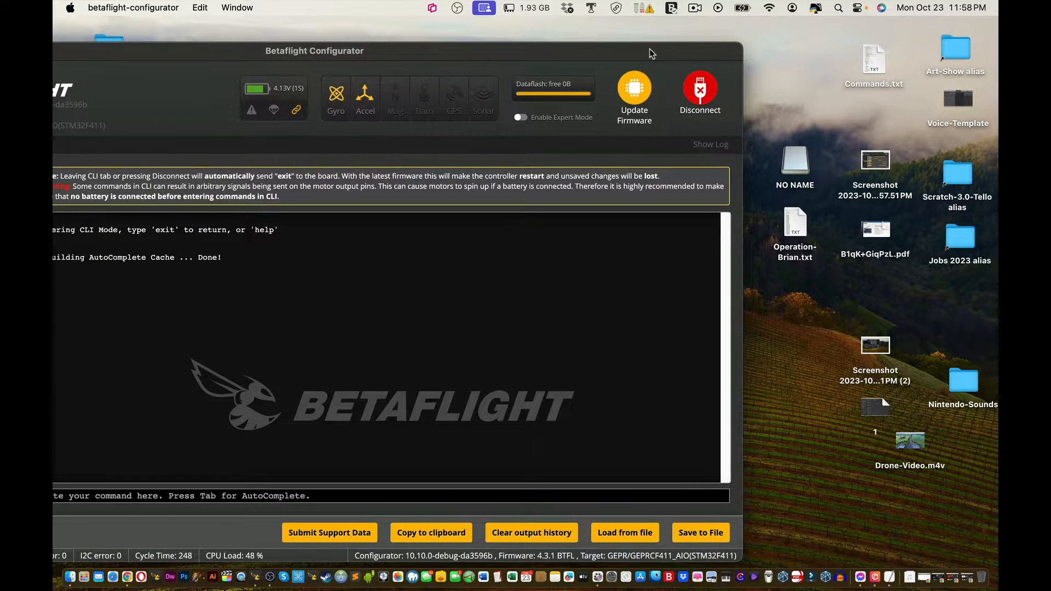
double_click(795, 228)
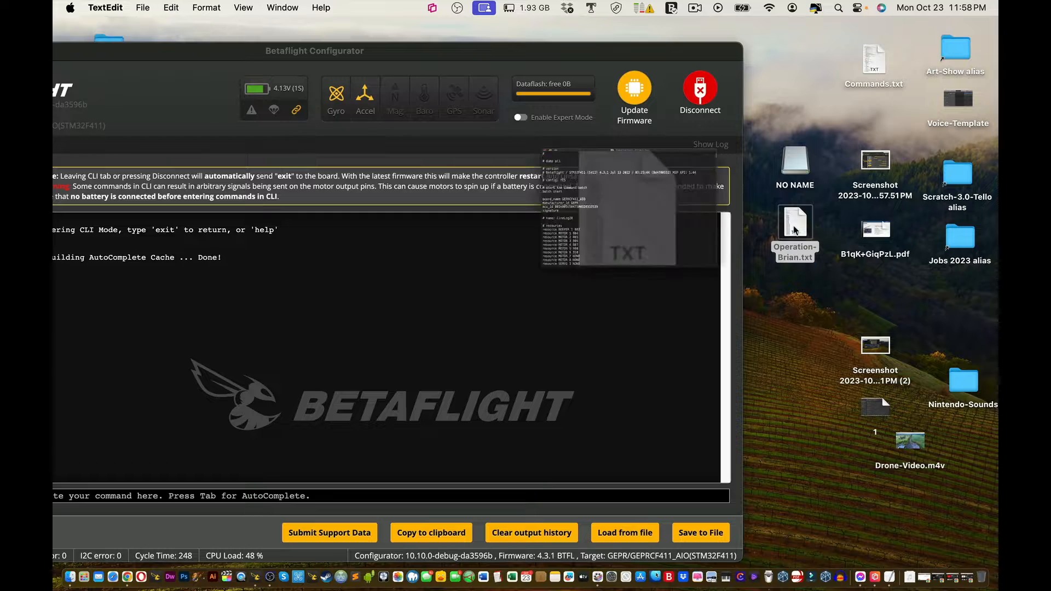
key(super+a)
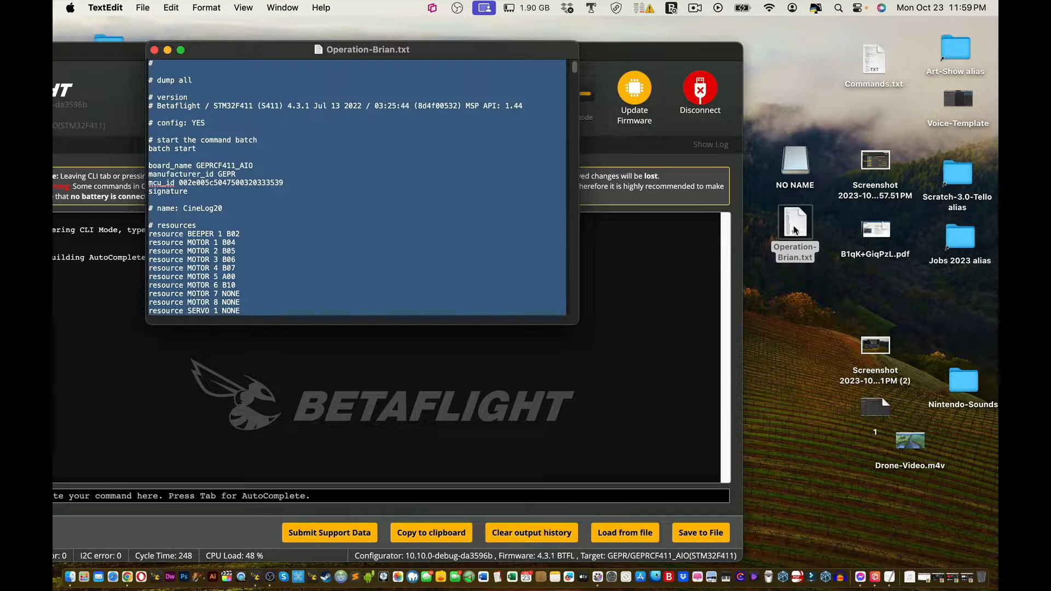
key(super+c)
click(155, 50)
Bring the whole Betaflight window back into view, and run the copied Operation-Brian dump in the CLI.
drag(177, 48, 382, 22)
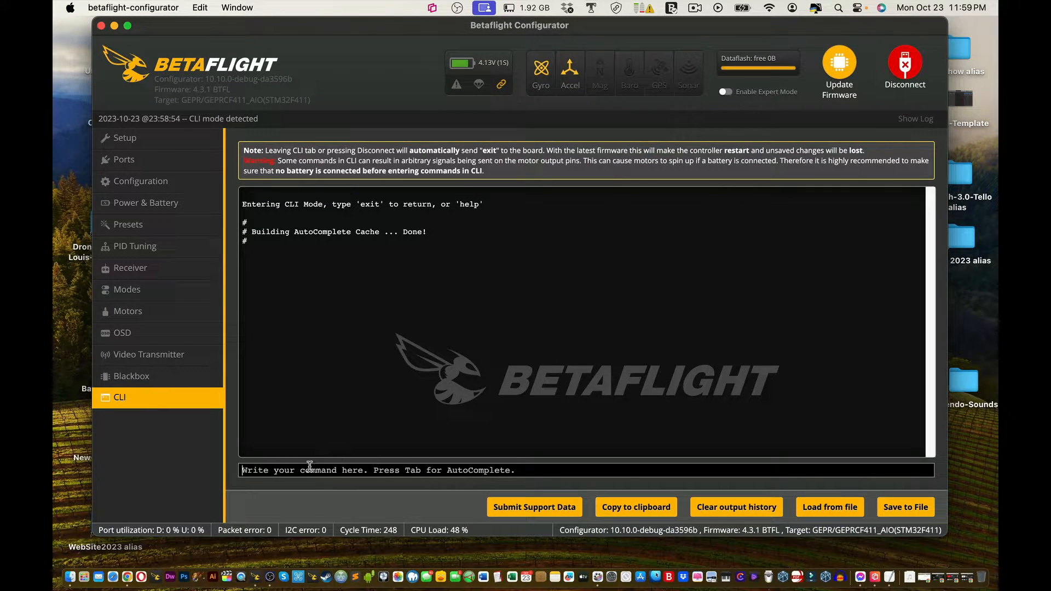
text(#)
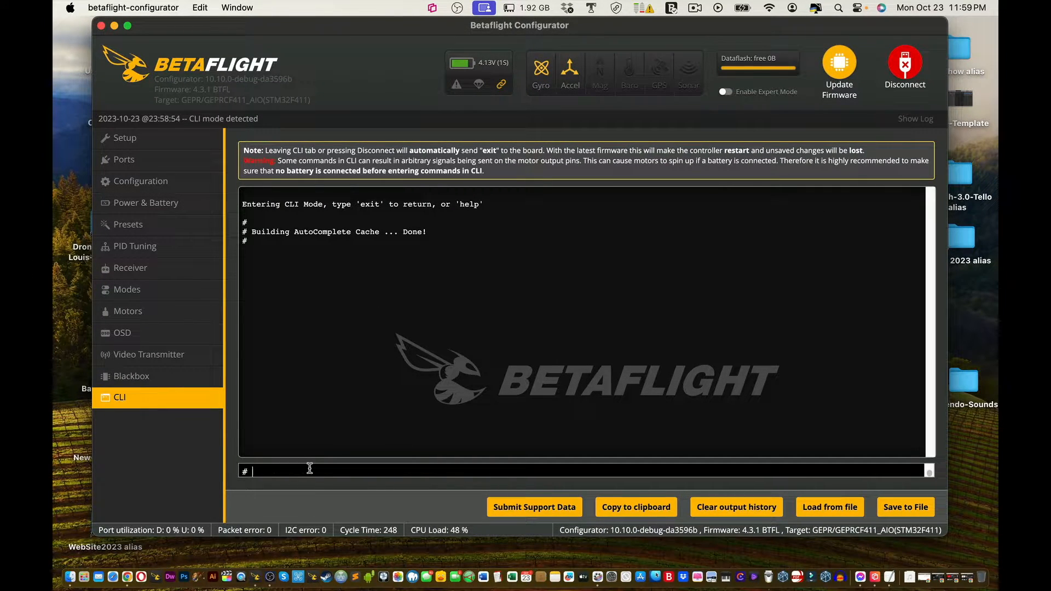
key(super+v)
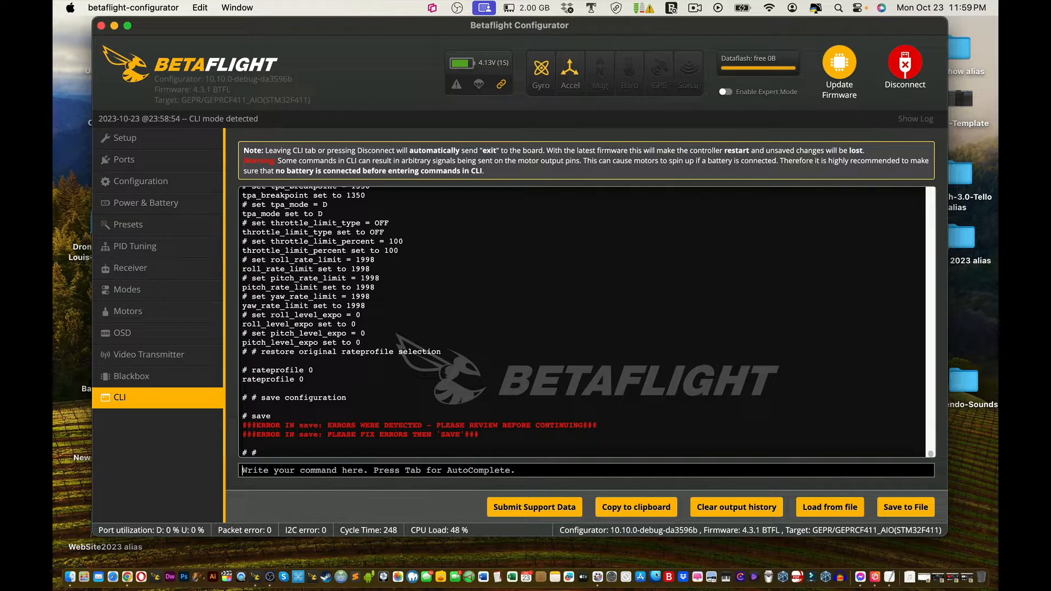
Run the save command in the CLI to store the restored configuration.
text(sa)
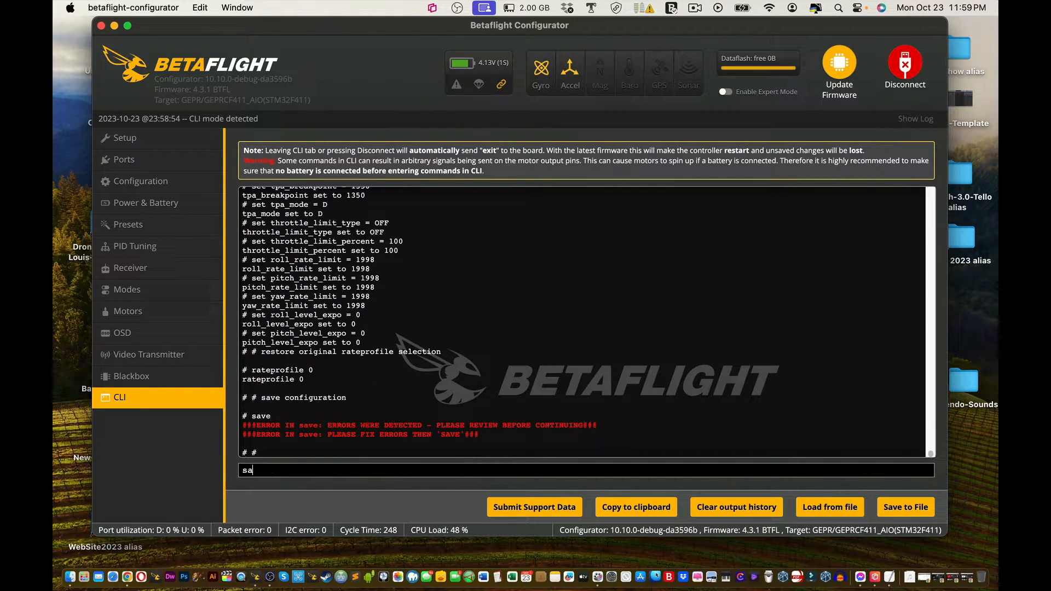
text(ve)
key(Return)
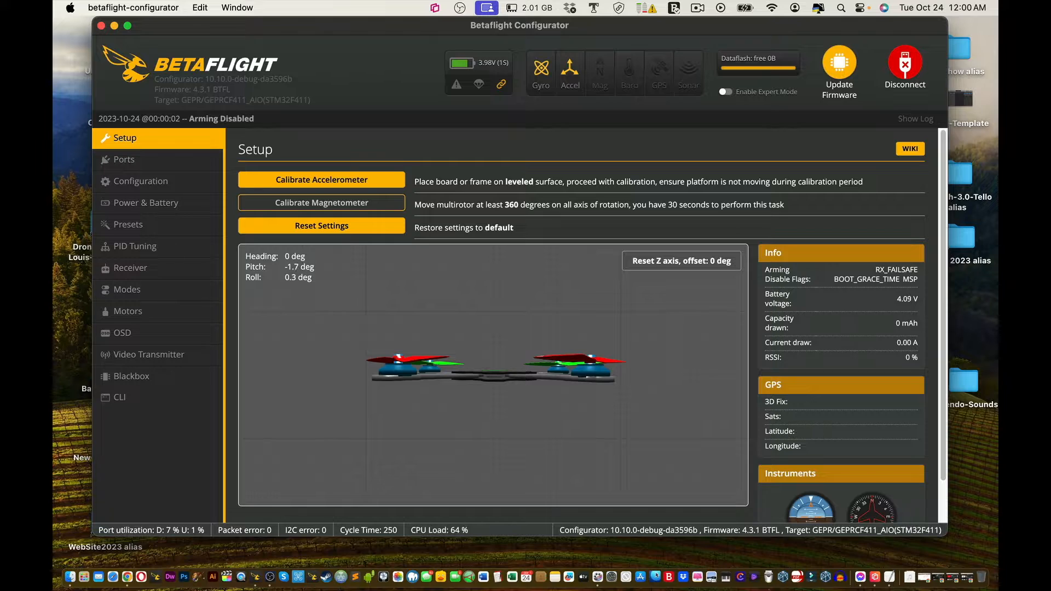
Check the UART switches in the Ports settings and the Receiver Mode and provider after the restore.
click(186, 161)
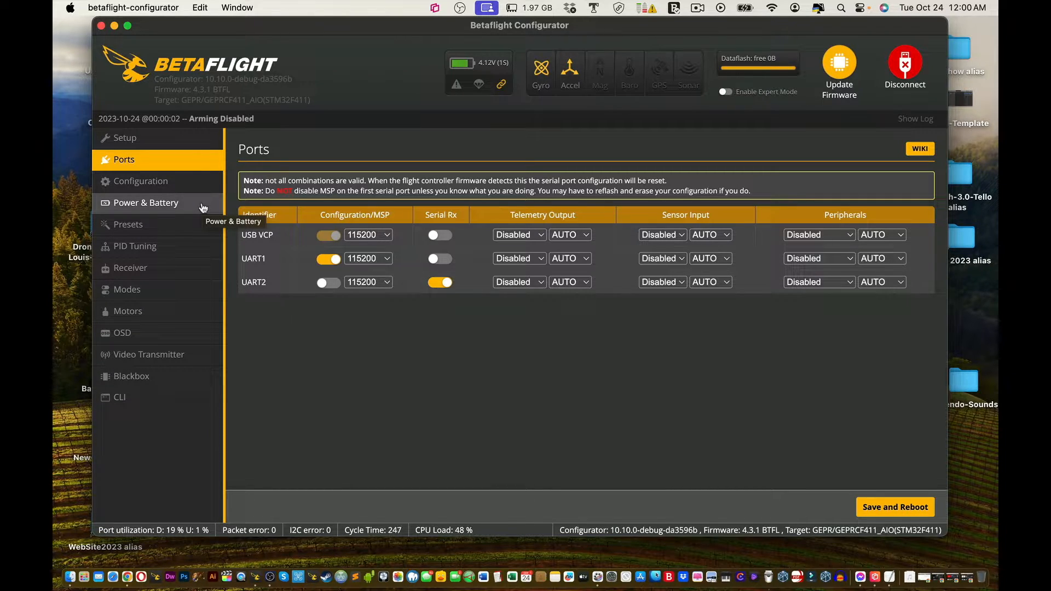
click(161, 272)
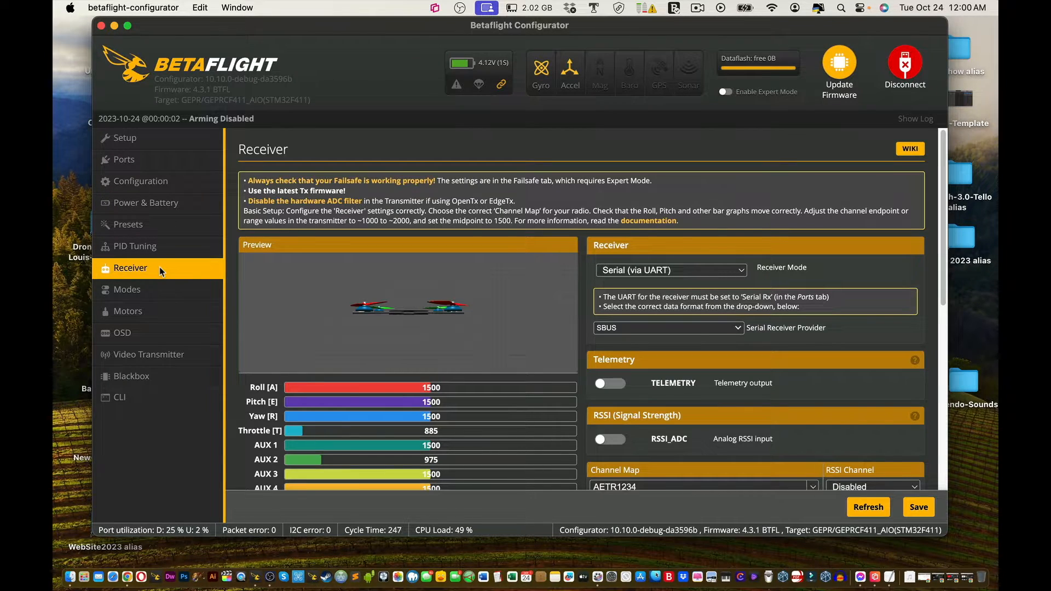